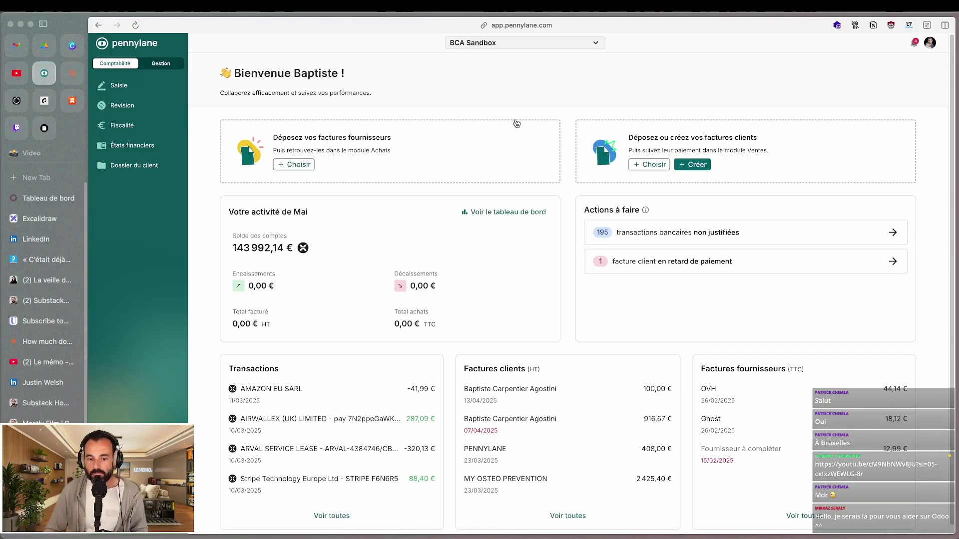
Open the 9 March 2025 Epidemic Sound transaction in the Gestion section's transaction list
left_click(153, 68)
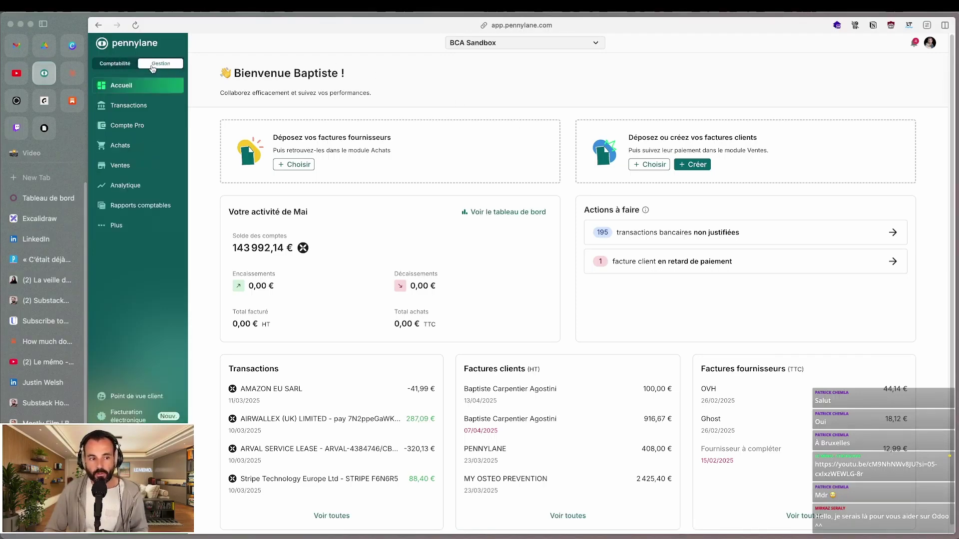
left_click(161, 105)
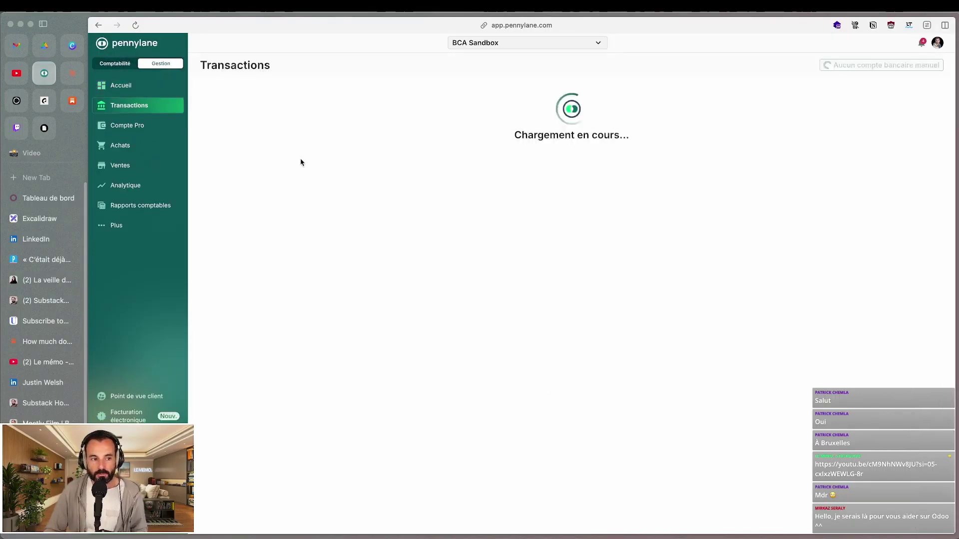
scroll(477, 289, "down", 5)
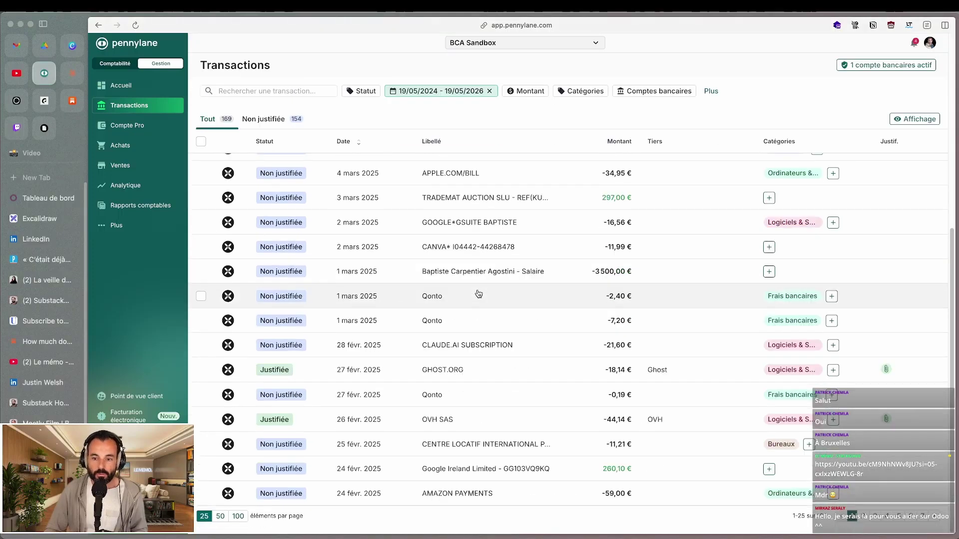
scroll(478, 289, "up", 5)
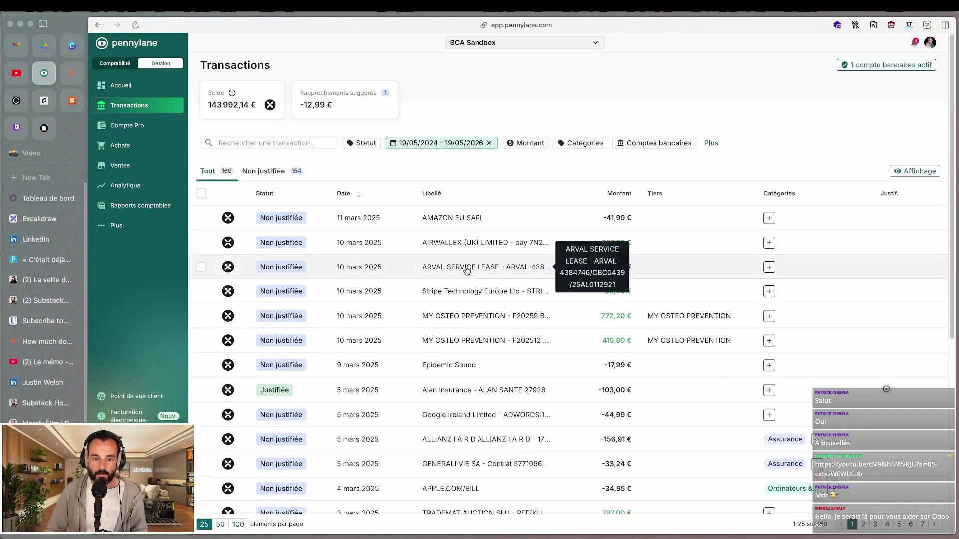
left_click(447, 365)
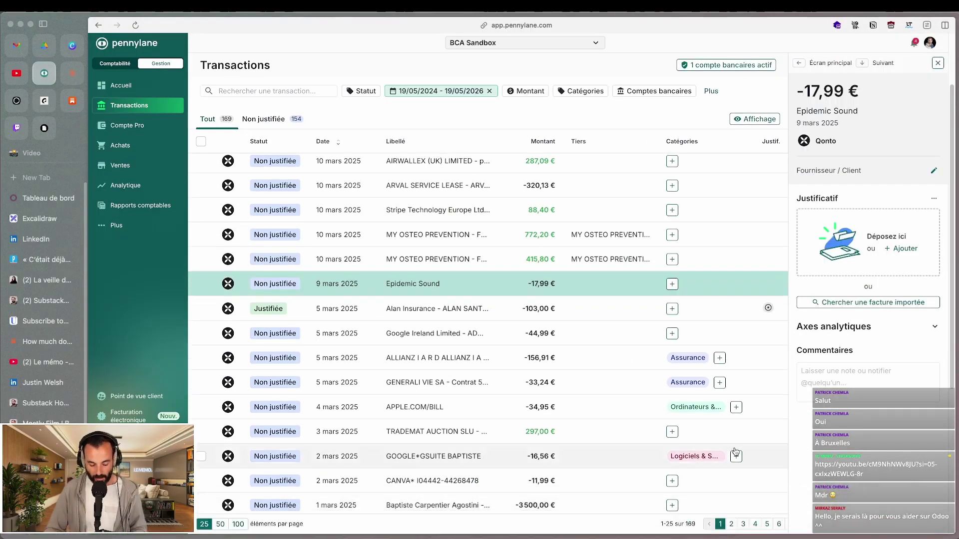
Download the 2025-05-08 subscription receipt from the Epidemic Sound site, saving it in Téléchargements as Facture epidemic.pdf
left_click(36, 178)
key("Escape")
left_click(44, 100)
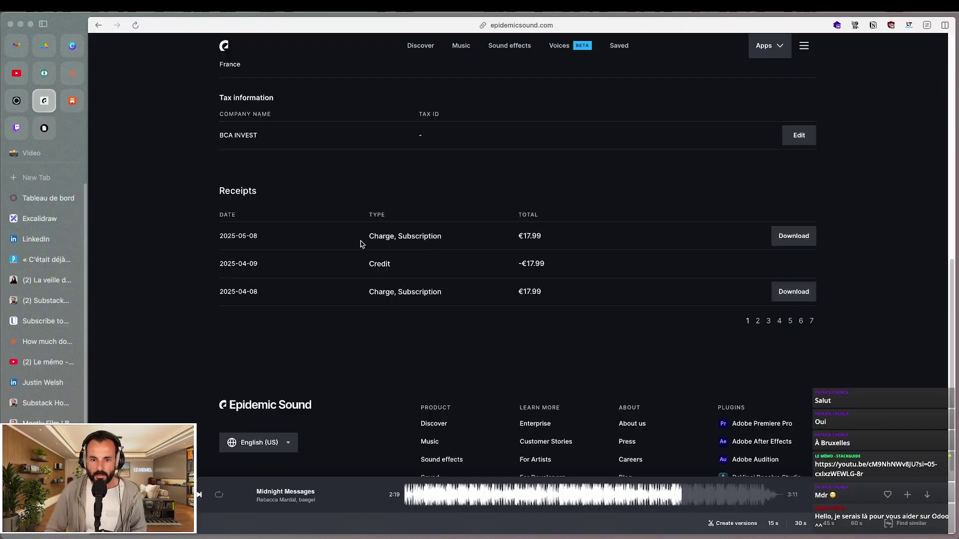
left_click(794, 236)
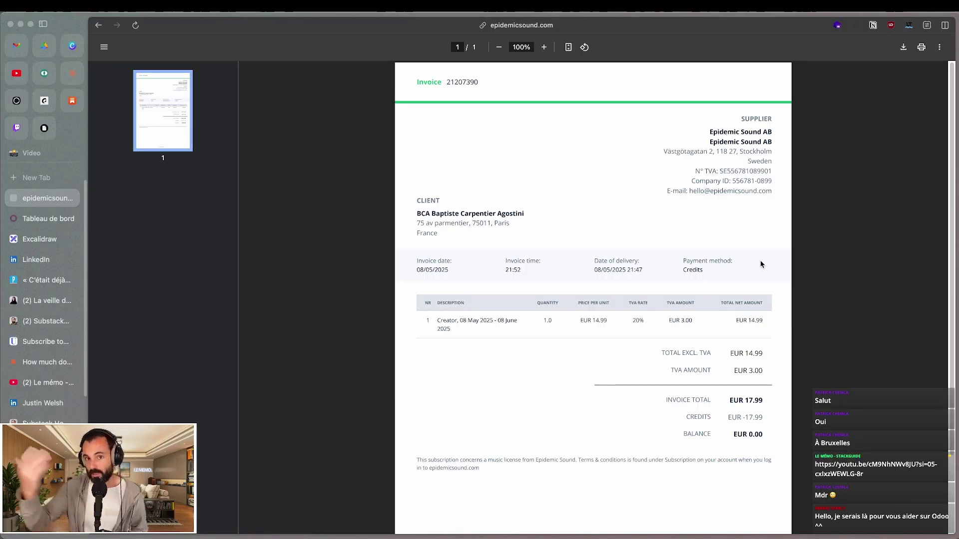
left_click(904, 49)
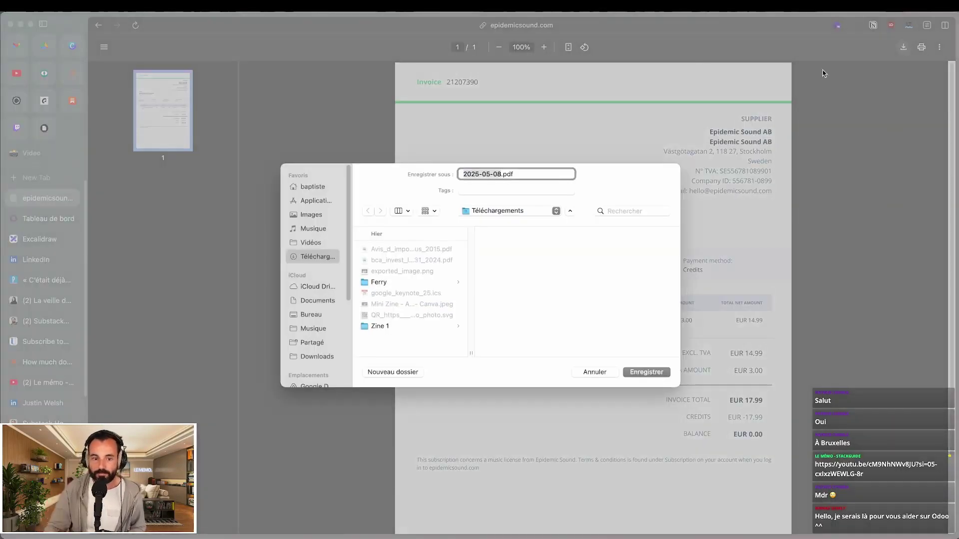
type("Facture emo")
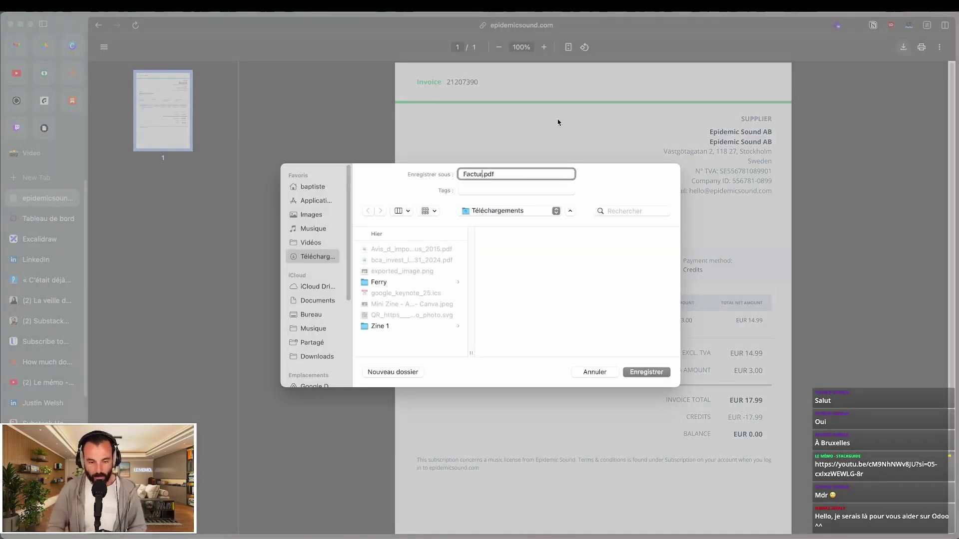
key("BackSpace")
key("BackSpace")
type("pidemic")
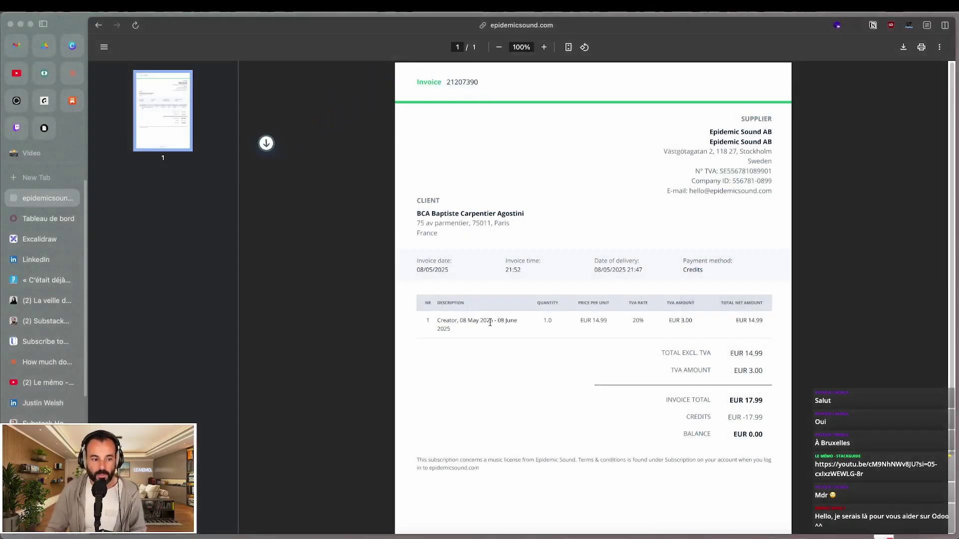
Back in Pennylane, attach Facture epidemic.pdf from Téléchargements as the Epidemic Sound transaction's supporting document
left_click(50, 78)
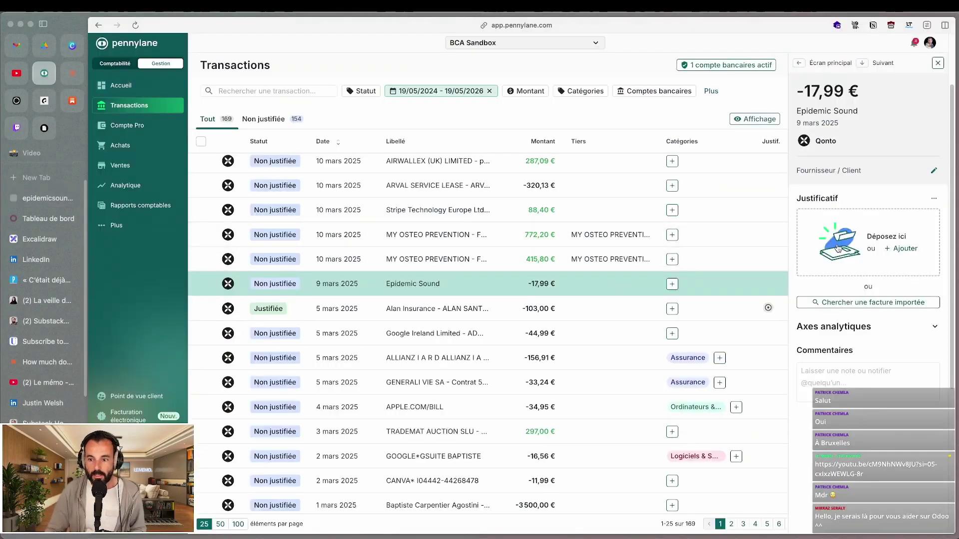
left_click(871, 246)
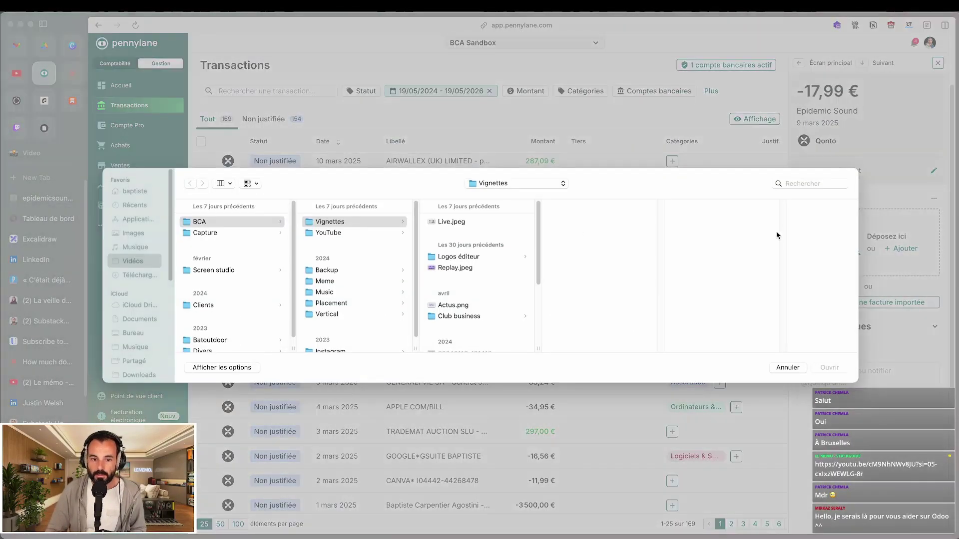
left_click(131, 275)
left_click(215, 223)
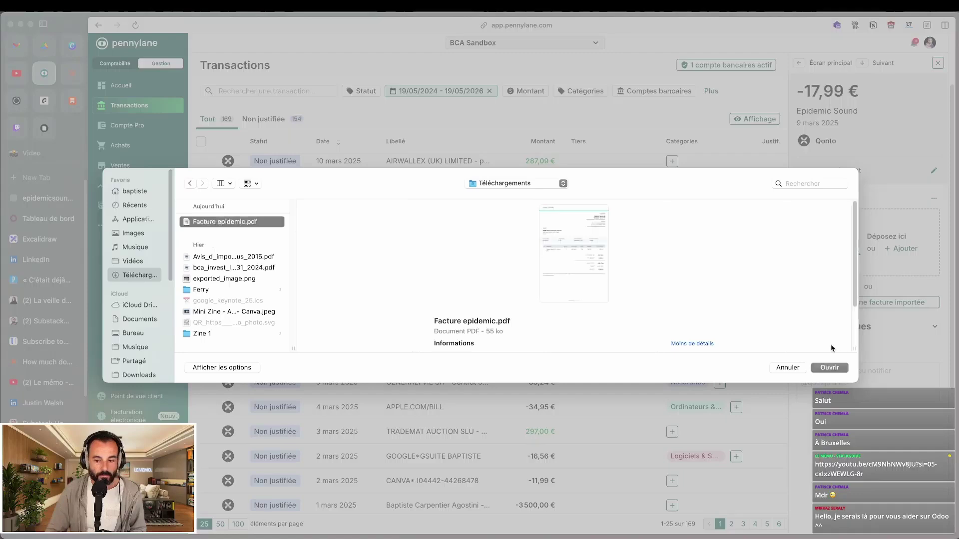
left_click(841, 368)
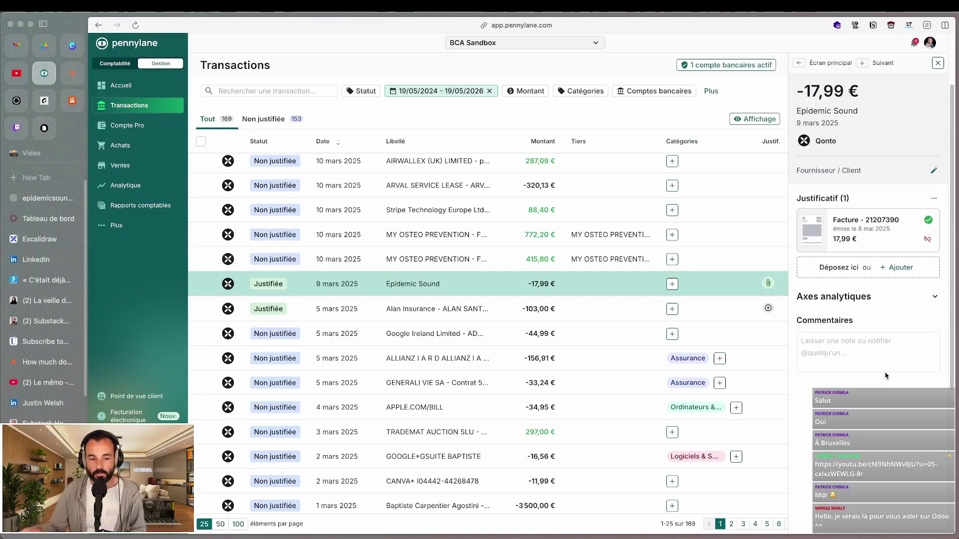
Open the attached invoice's accounting form and set its third party to the suggested new supplier EPIDEMIC SOUND
left_click(852, 222)
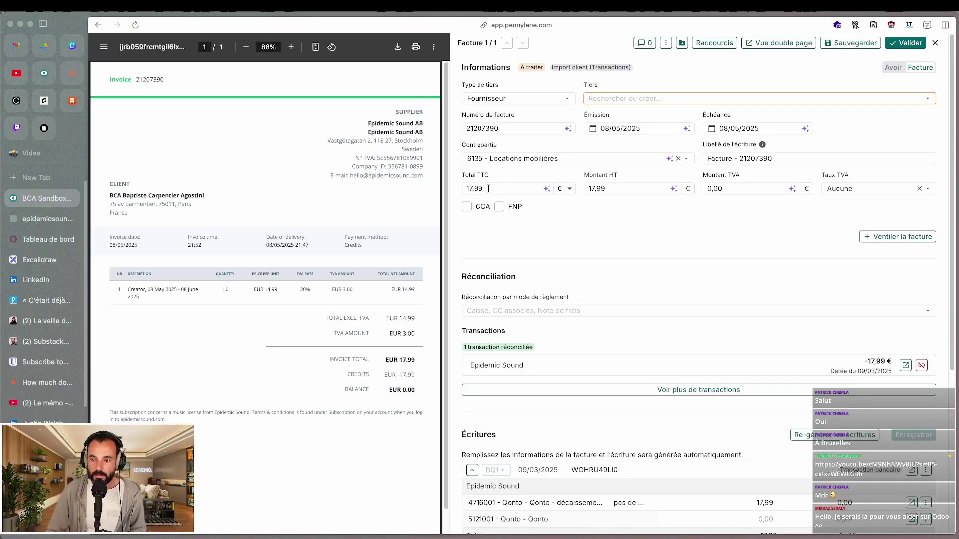
scroll(736, 205, "down", 3)
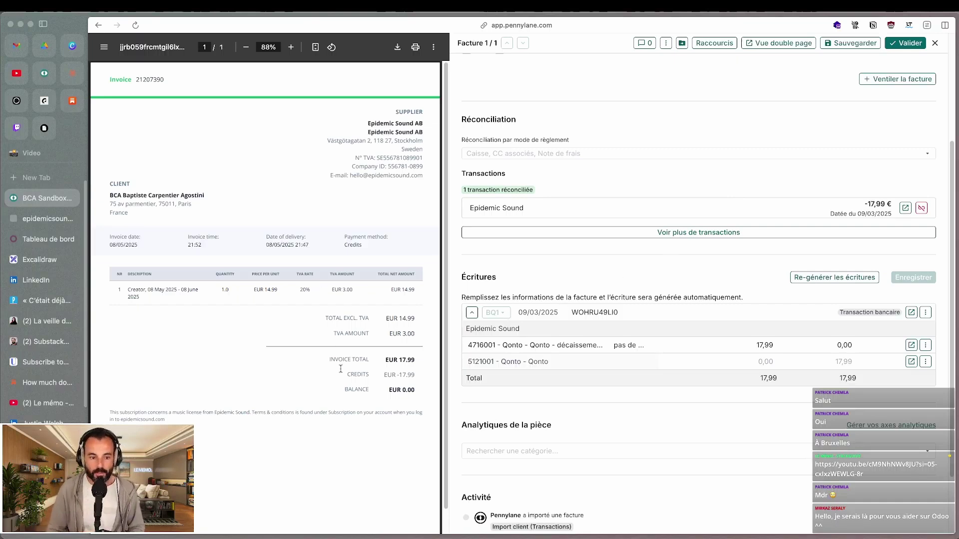
scroll(682, 245, "up", 3)
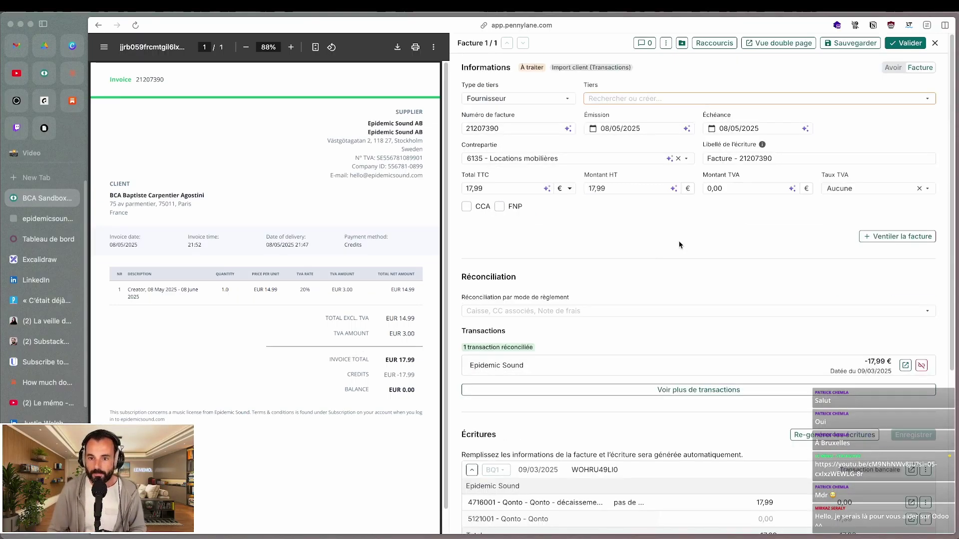
left_click(795, 103)
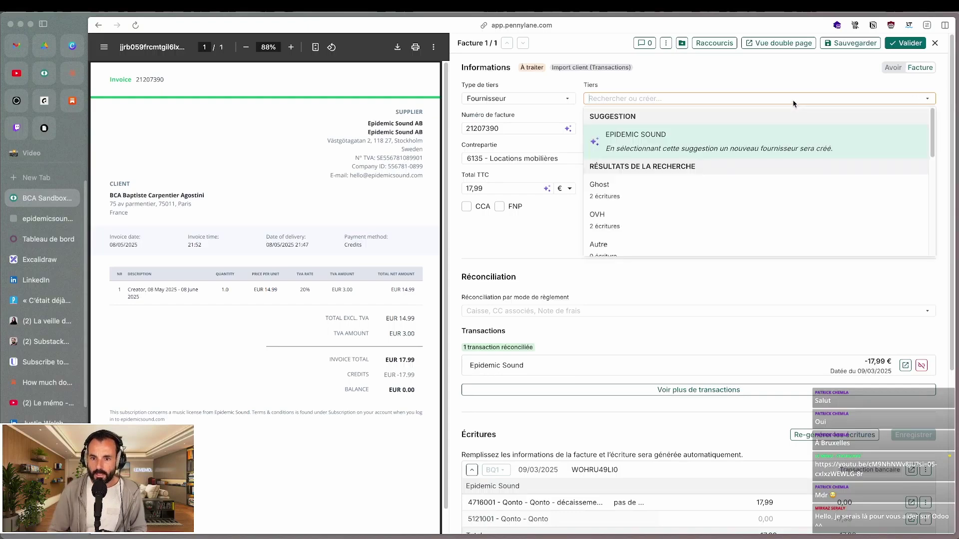
left_click(682, 145)
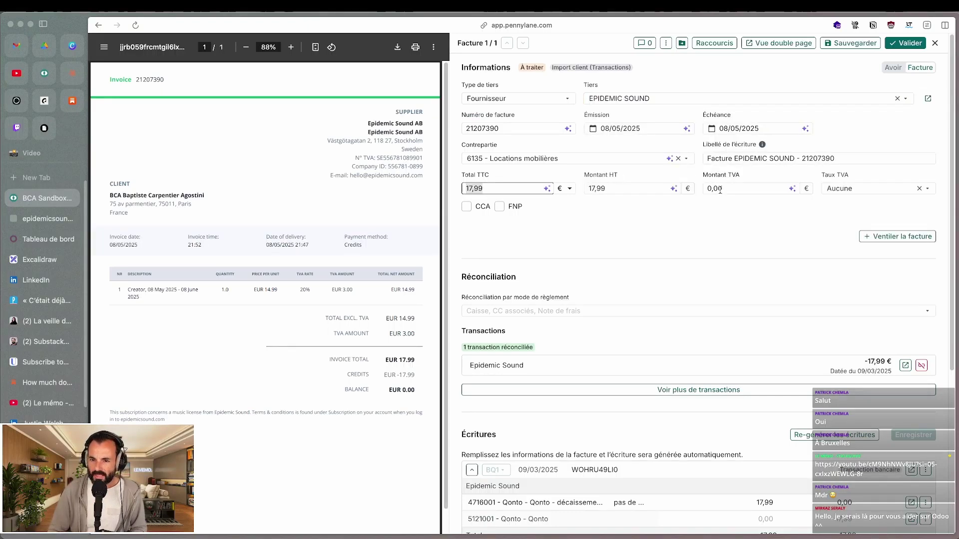
Regenerate the Epidemic Sound invoice's accounting entries and validate the invoice
left_click(856, 436)
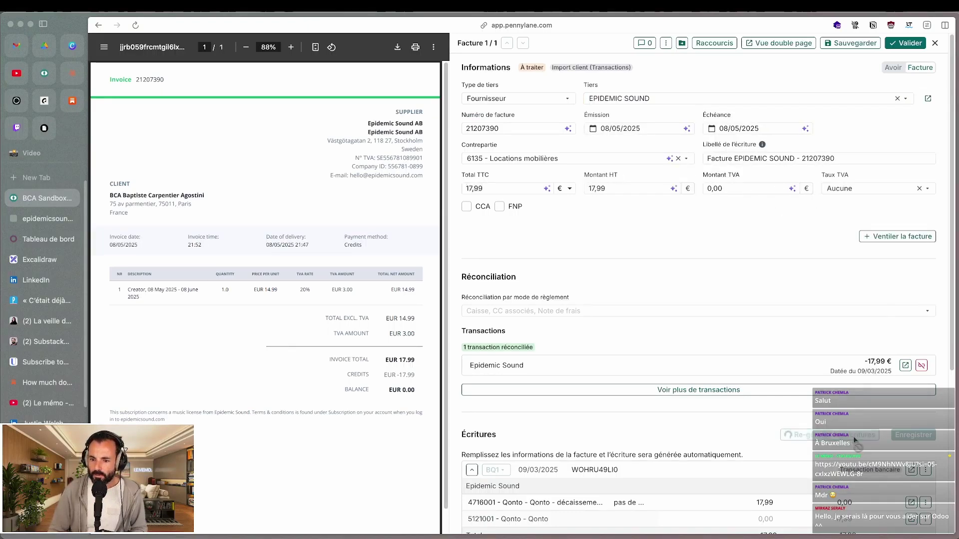
scroll(737, 402, "down", 3)
scroll(737, 403, "up", 3)
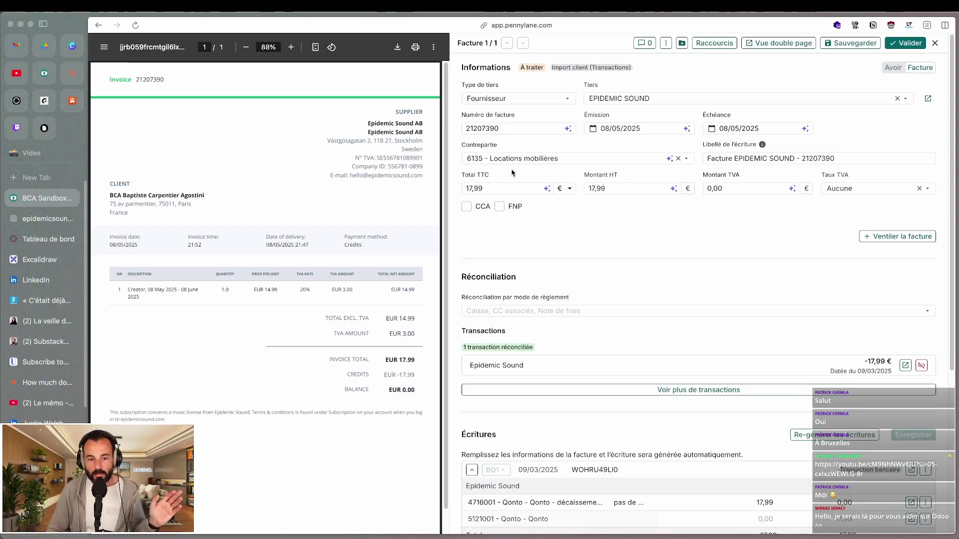
left_click(904, 45)
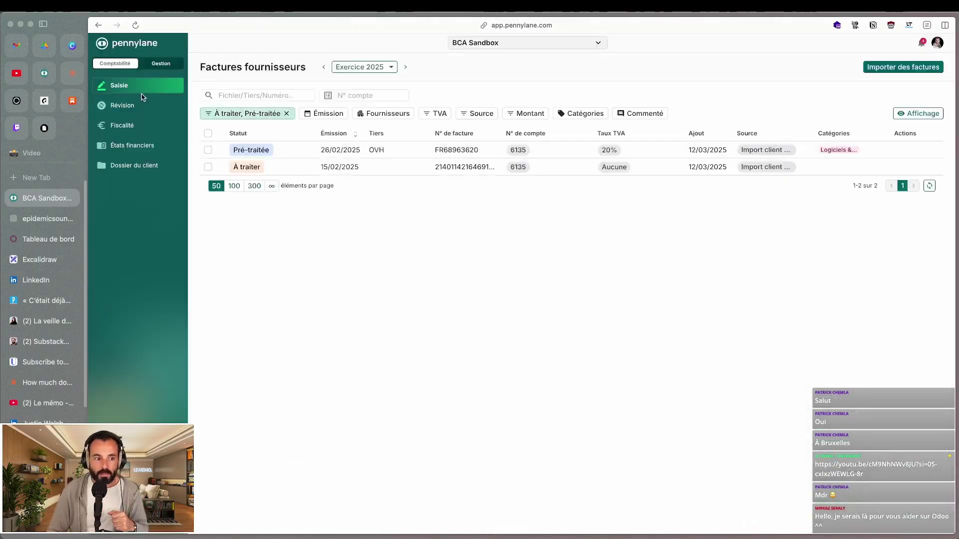
View the EPIDEMIC SOUND supplier invoice in the Gestion purchases and open its linked bank transaction to examine the entries
left_click(161, 63)
mouse_move(125, 149)
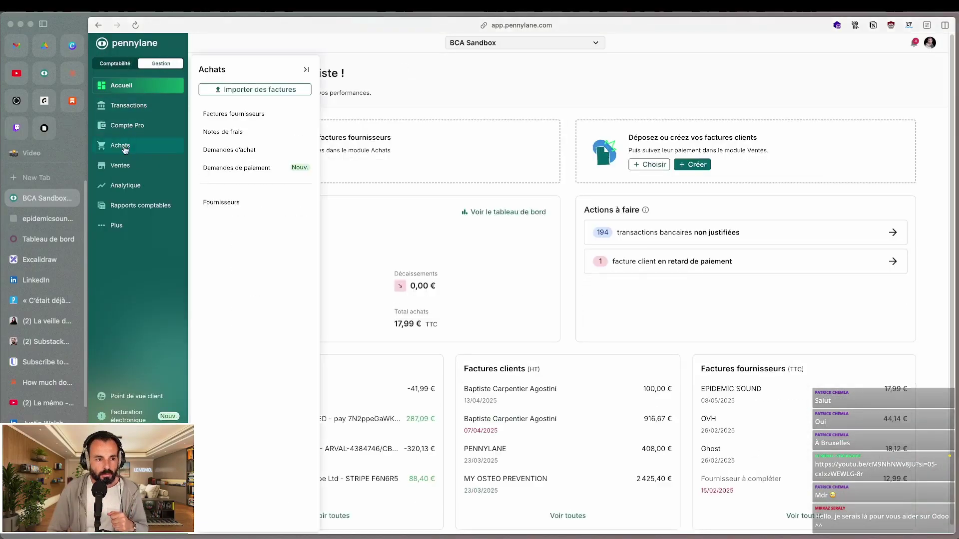
left_click(233, 114)
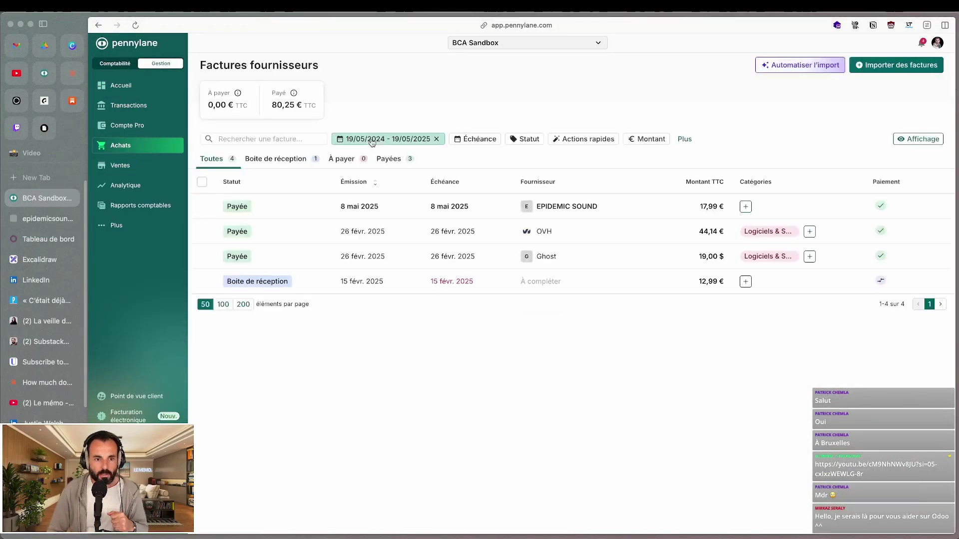
left_click(597, 207)
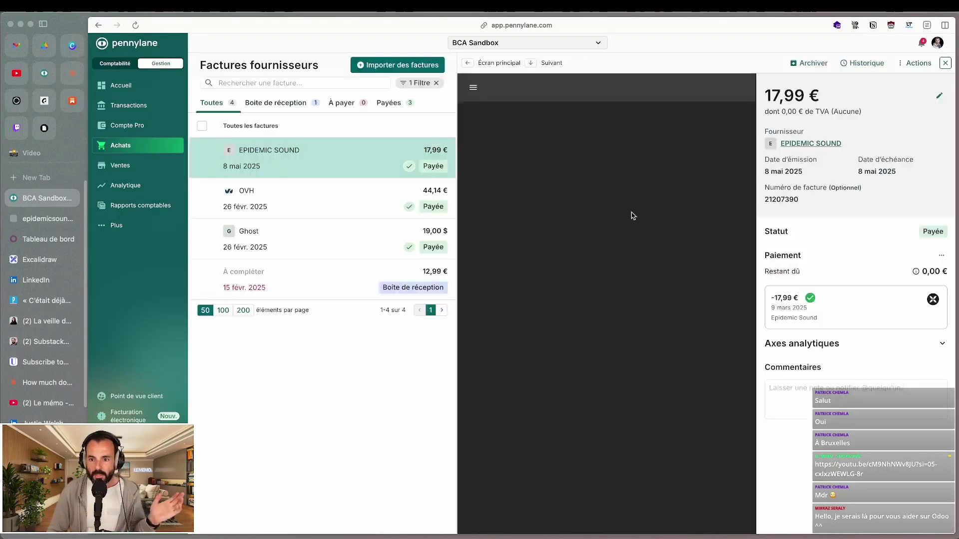
left_click(863, 303)
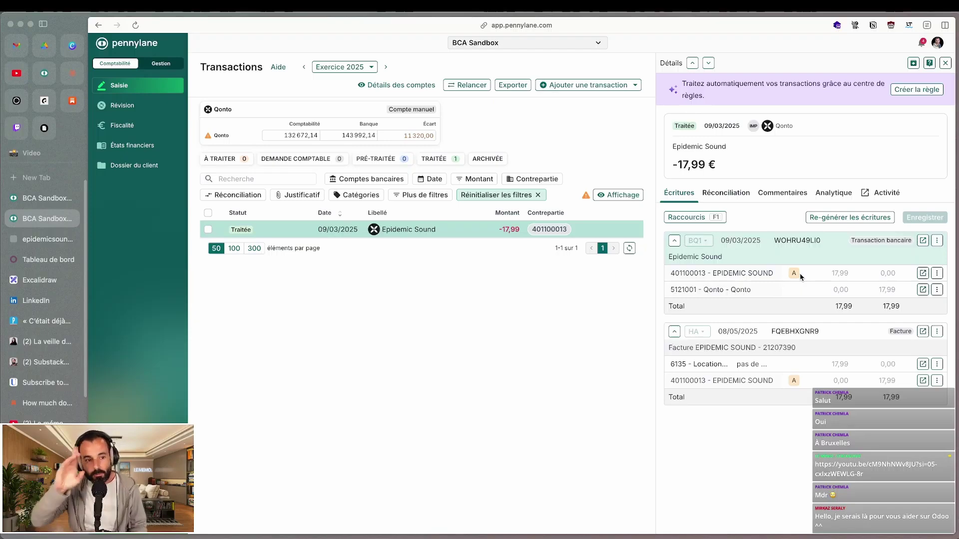
View the Gestion home page and switch to Odoo to look at its accounting dashboard
left_click(167, 70)
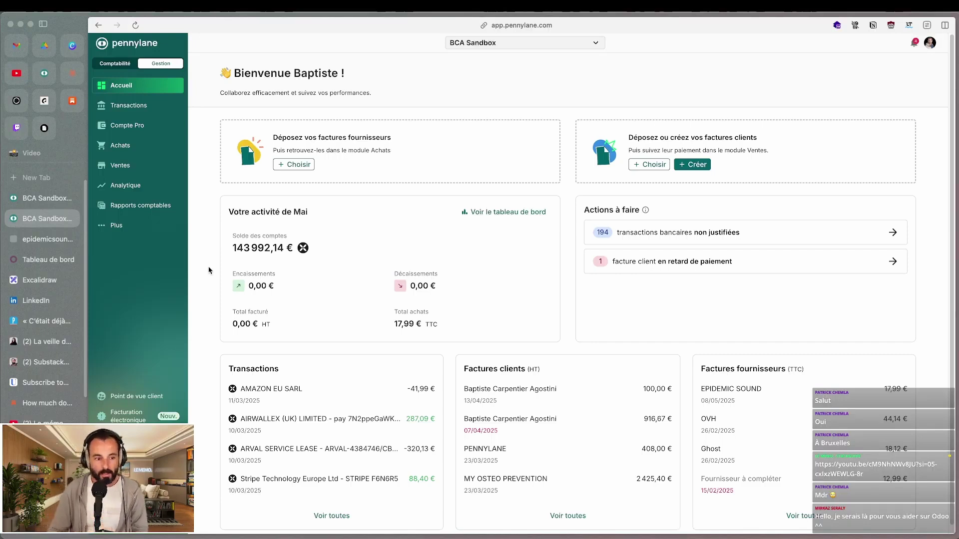
left_click(60, 260)
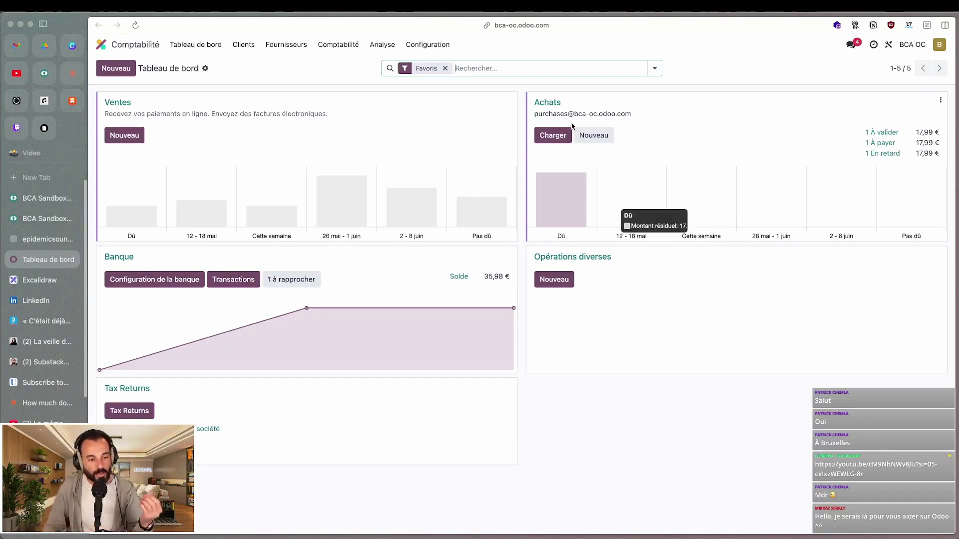
Back in Pennylane, reopen the Epidemic Sound transaction's attached invoice, examine its accounting entries, and close the invoice
left_click(61, 204)
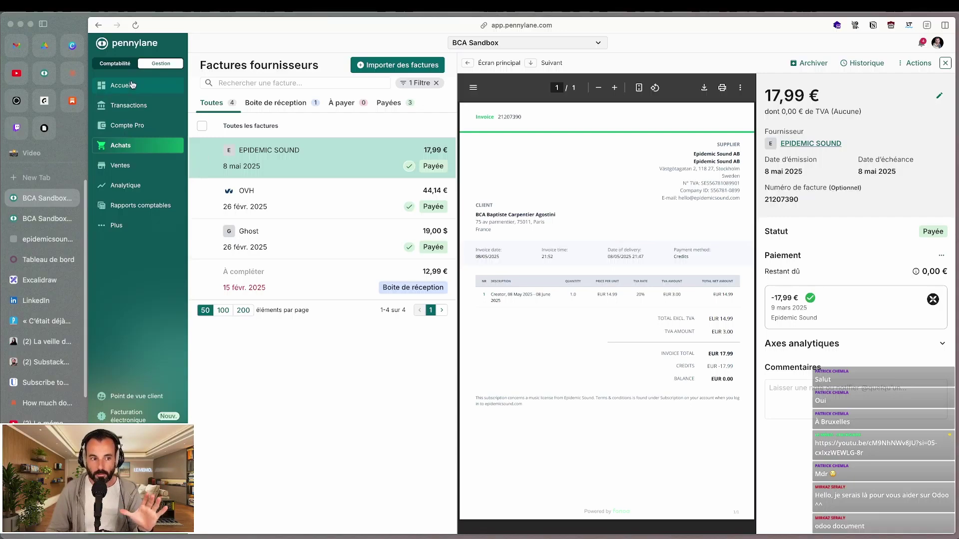
left_click(142, 109)
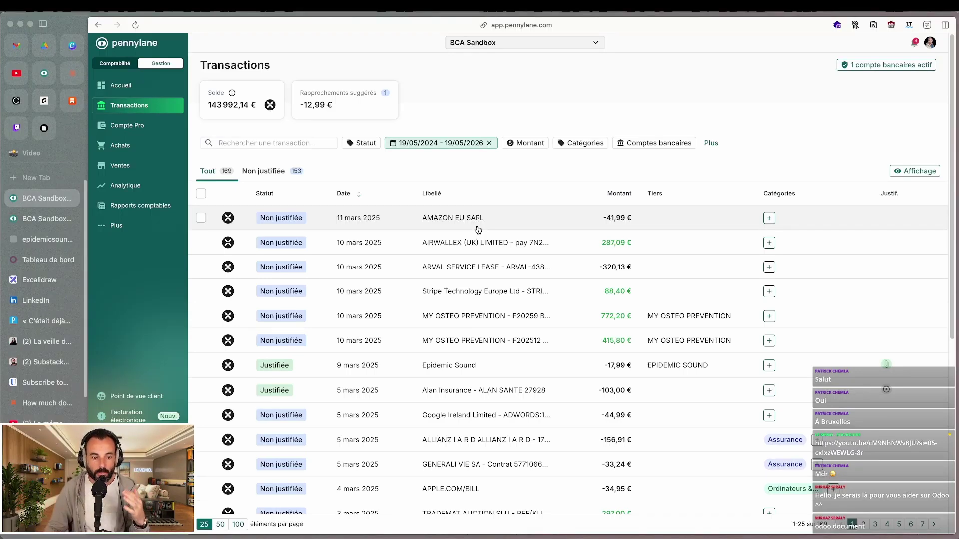
left_click(460, 365)
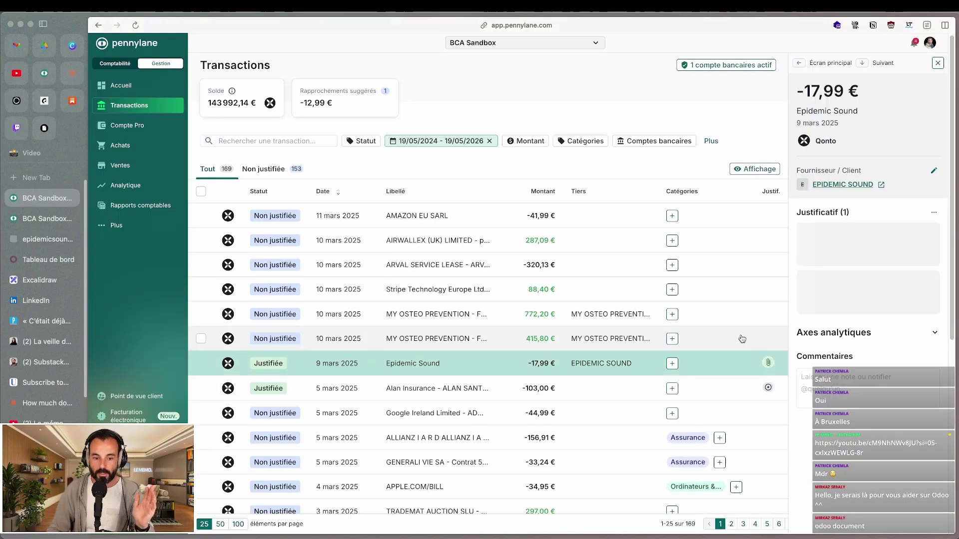
left_click(849, 235)
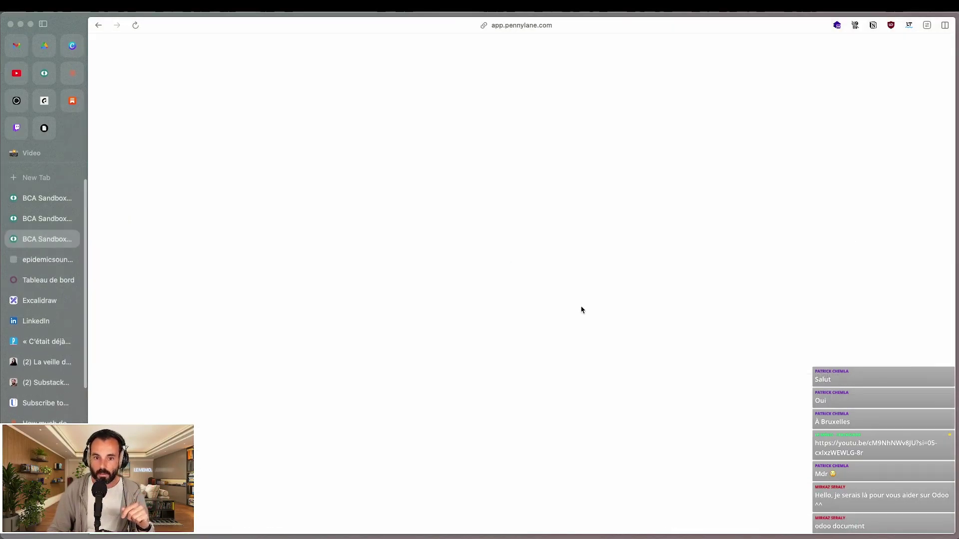
scroll(626, 342, "down", 5)
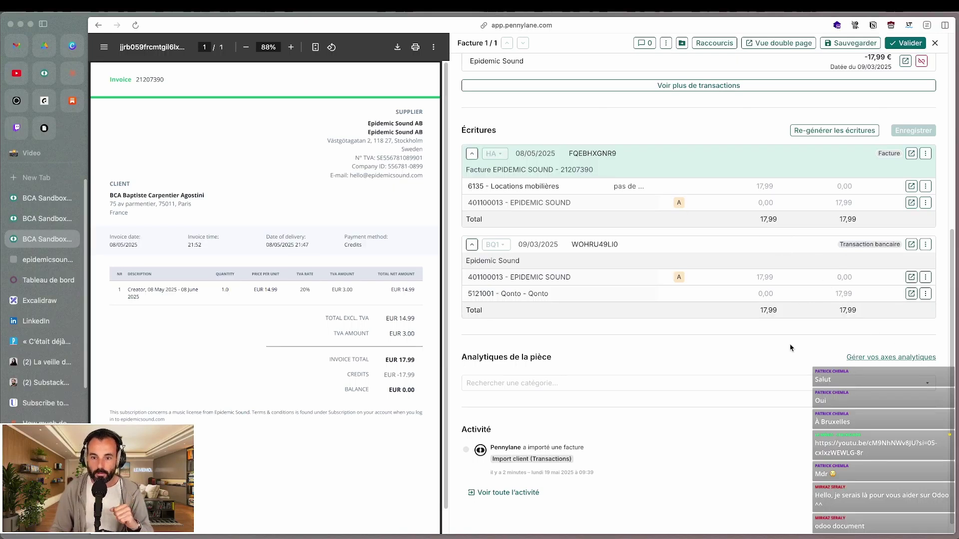
left_click(935, 43)
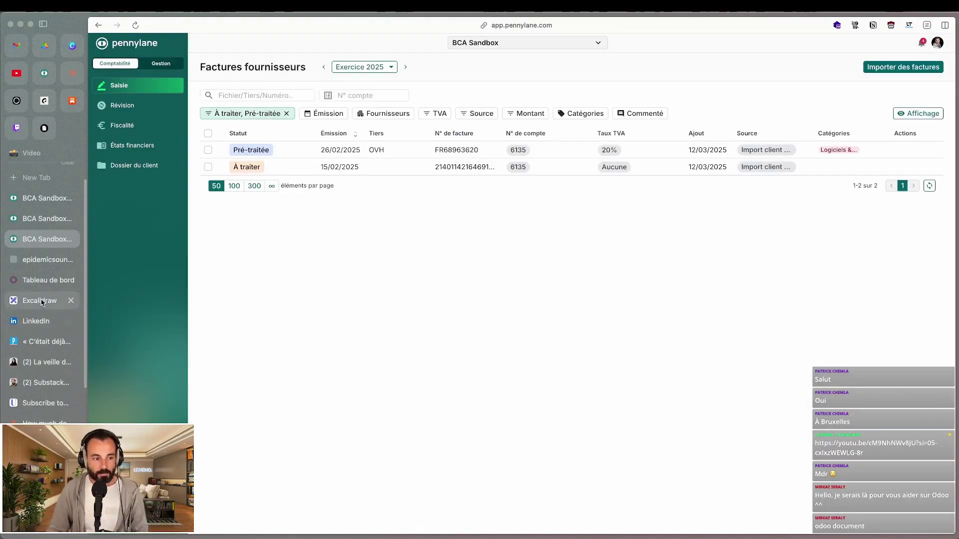
Switch to the Odoo accounting dashboard
left_click(39, 278)
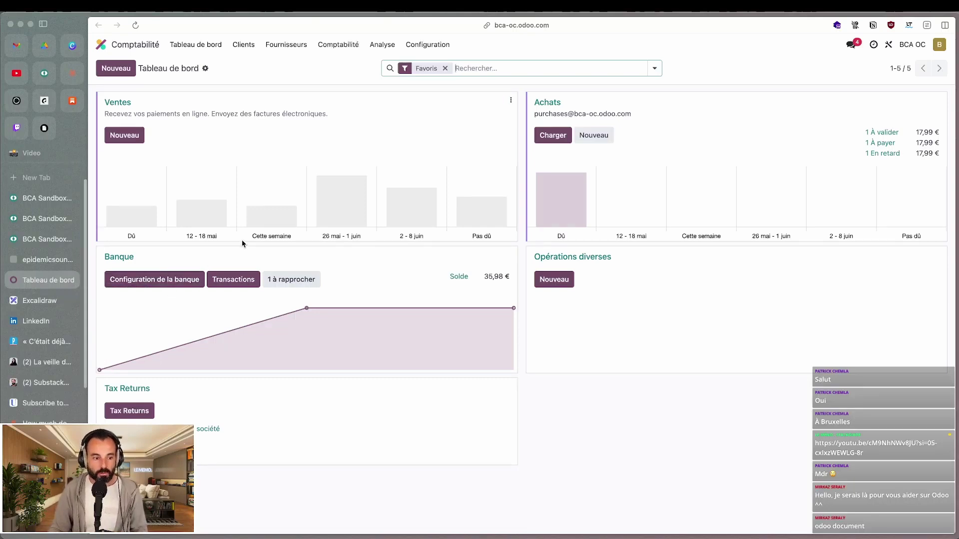
Add a bank transaction labelled Epidemic for 17,99 € to the Banque journal's bank matching and close the entry form
left_click(120, 257)
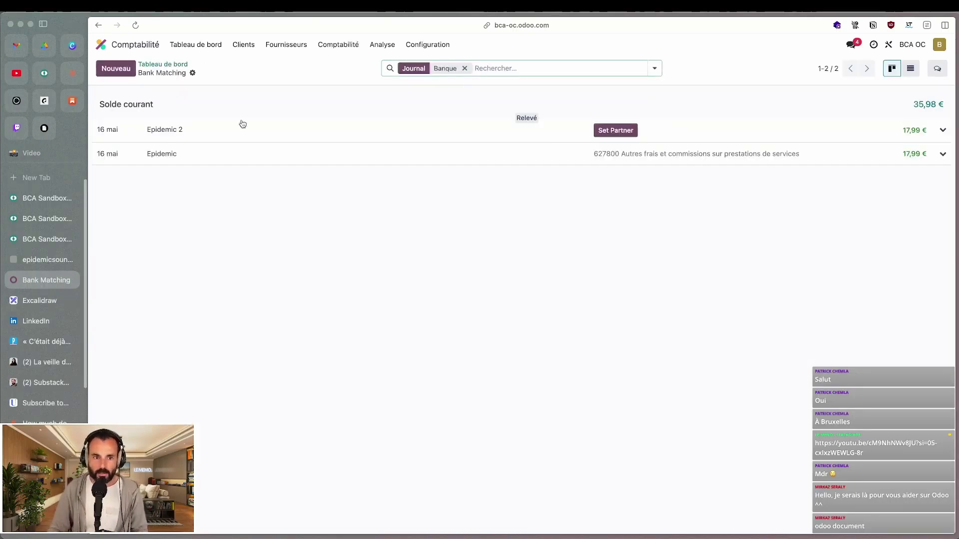
left_click(120, 69)
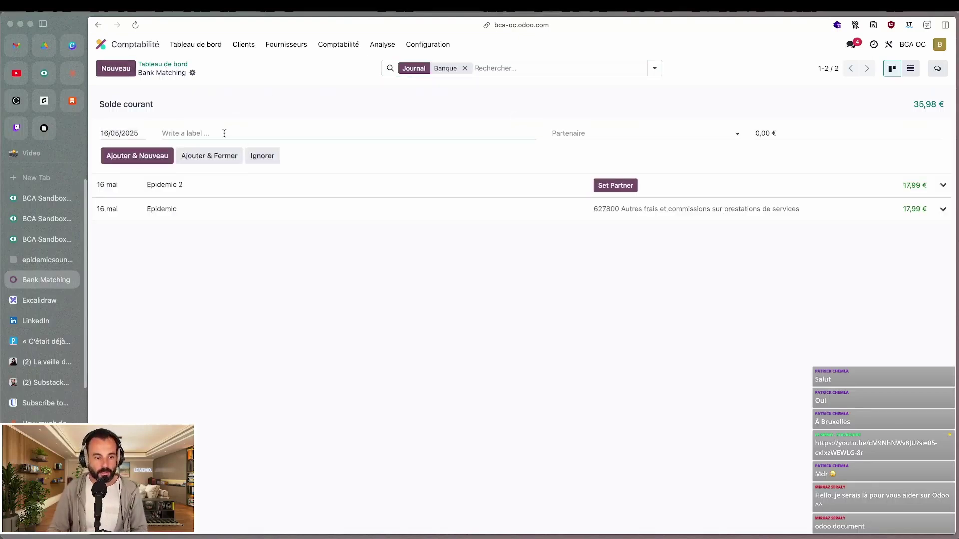
type("Epidemic")
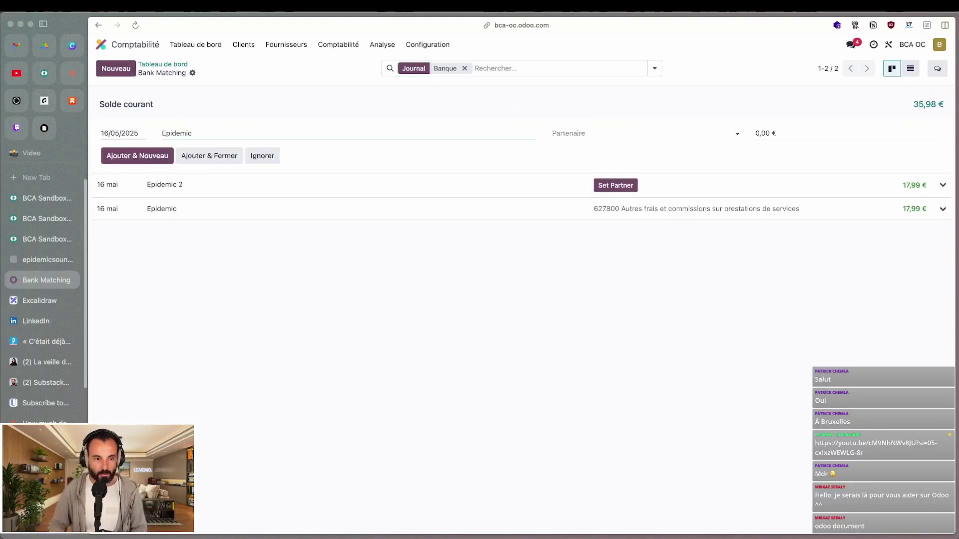
left_click(799, 130)
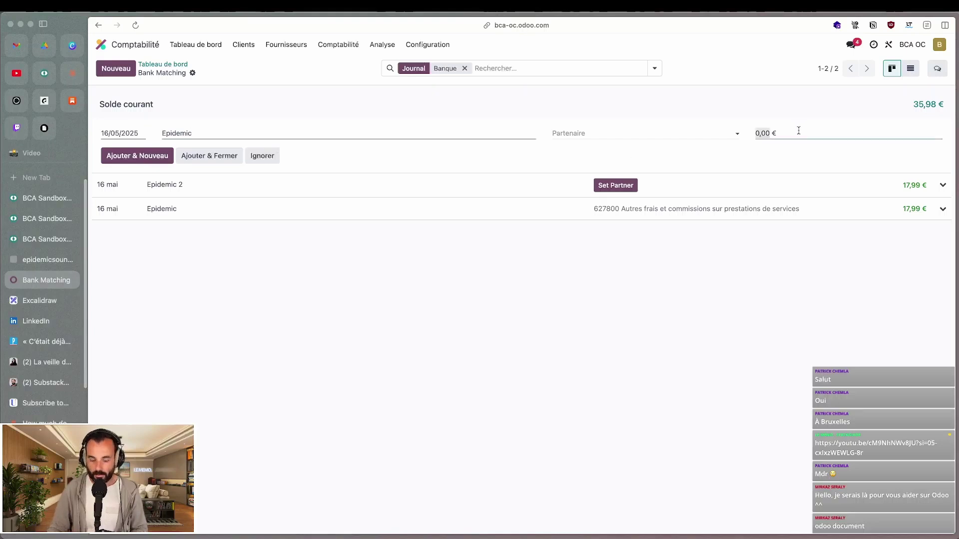
type("17,99")
key("Tab")
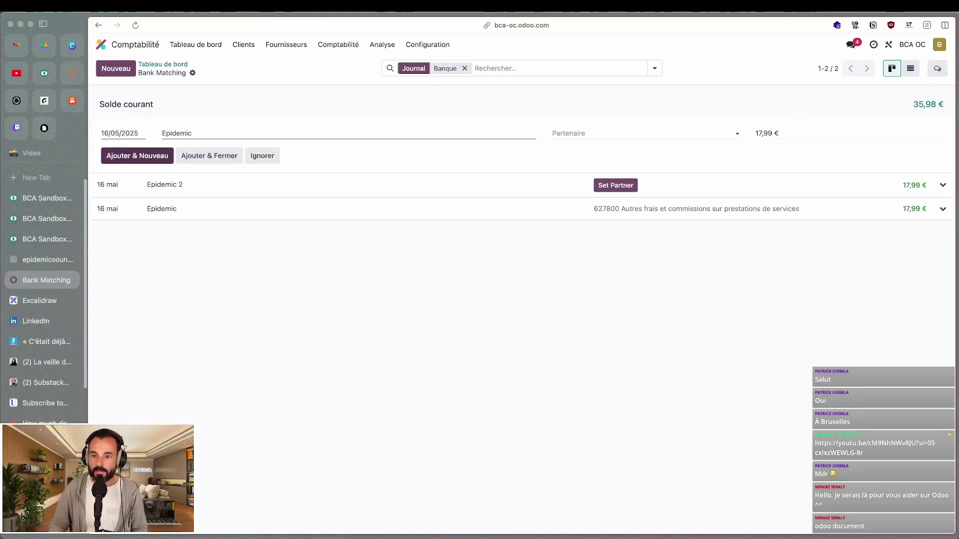
left_click(179, 156)
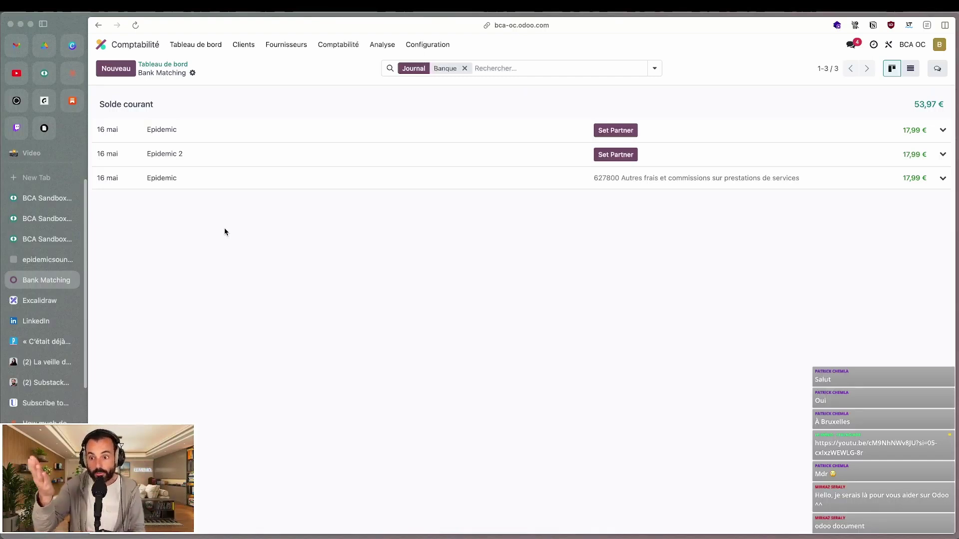
Upload Facture epidemic.pdf as a bill on the newest Epidemic bank transaction
left_click(193, 132)
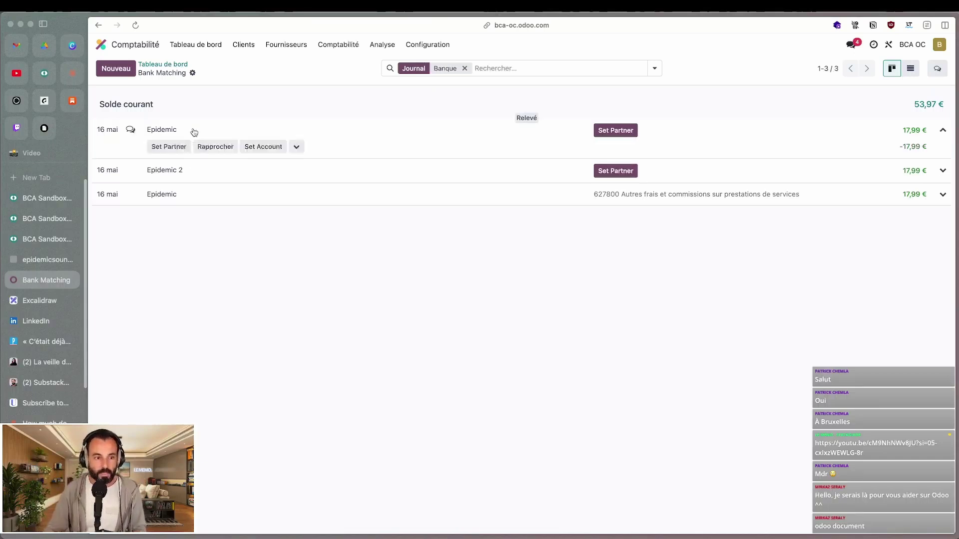
left_click(296, 146)
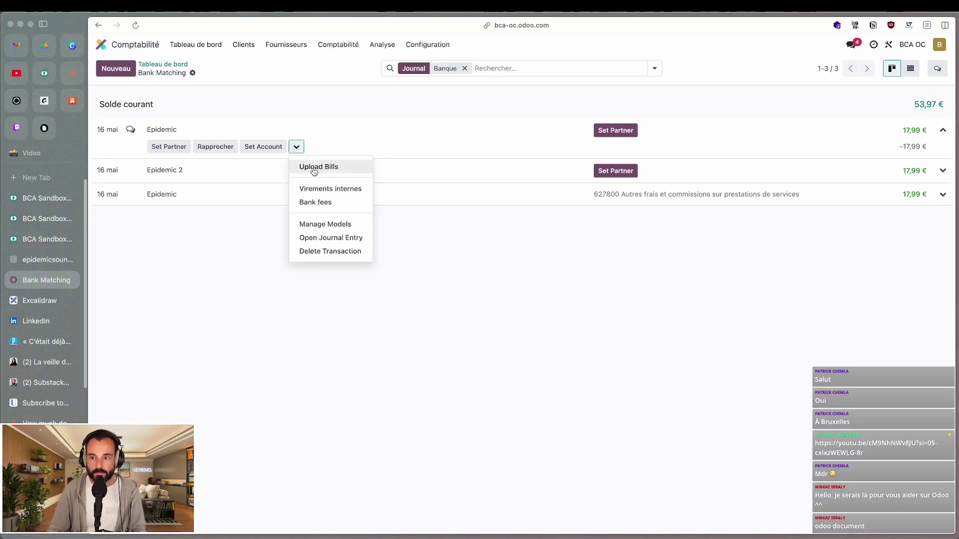
left_click(313, 166)
left_click(224, 221)
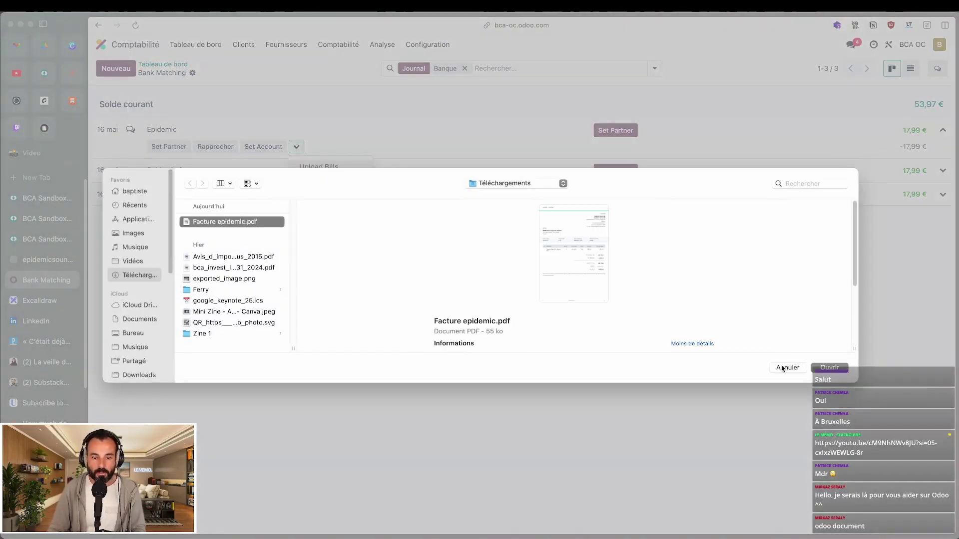
left_click(831, 370)
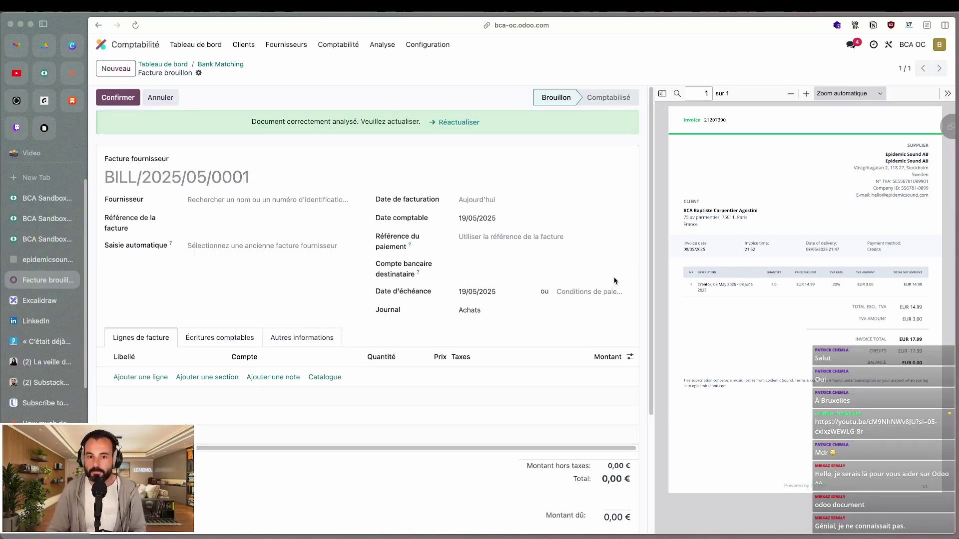
Examine the credits and balance lines on the previewed invoice beside the draft bill
scroll(615, 280, "down", 1)
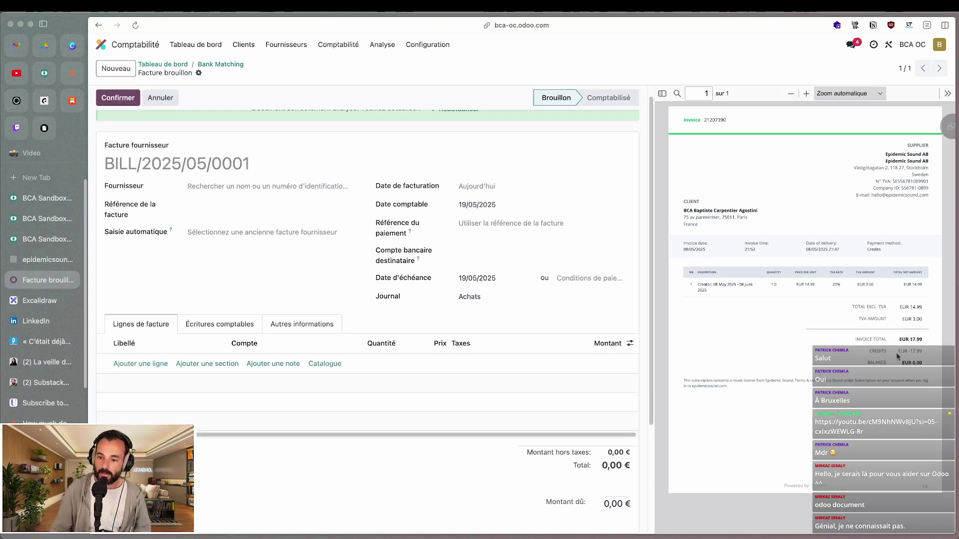
mouse_move(898, 356)
left_mouse_down()
mouse_move(927, 356)
mouse_move(914, 358)
left_mouse_up()
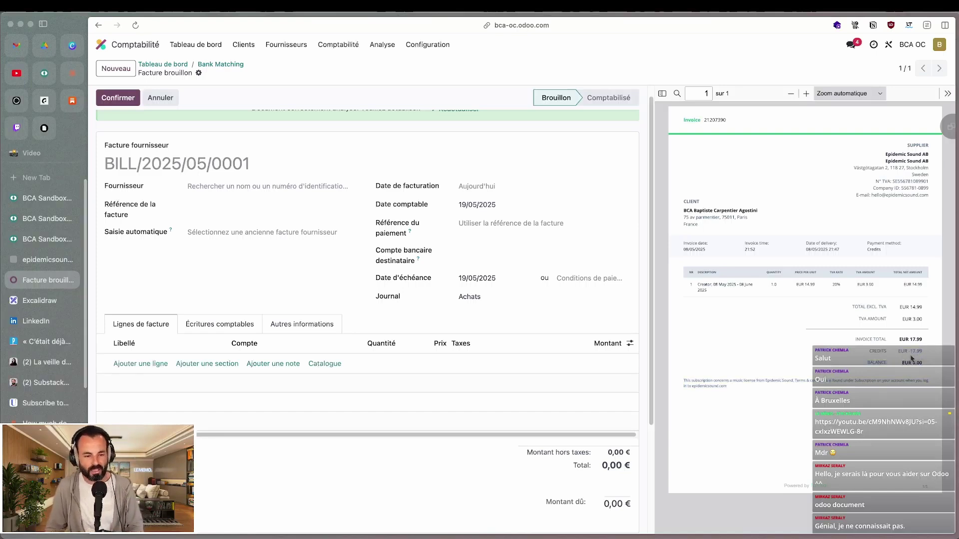
left_click(912, 358)
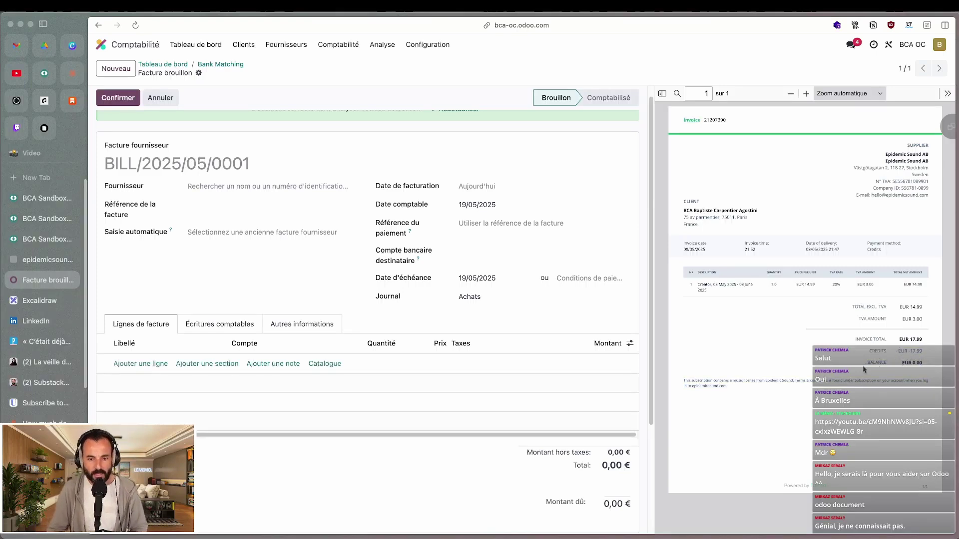
left_click_drag(907, 370, 904, 460)
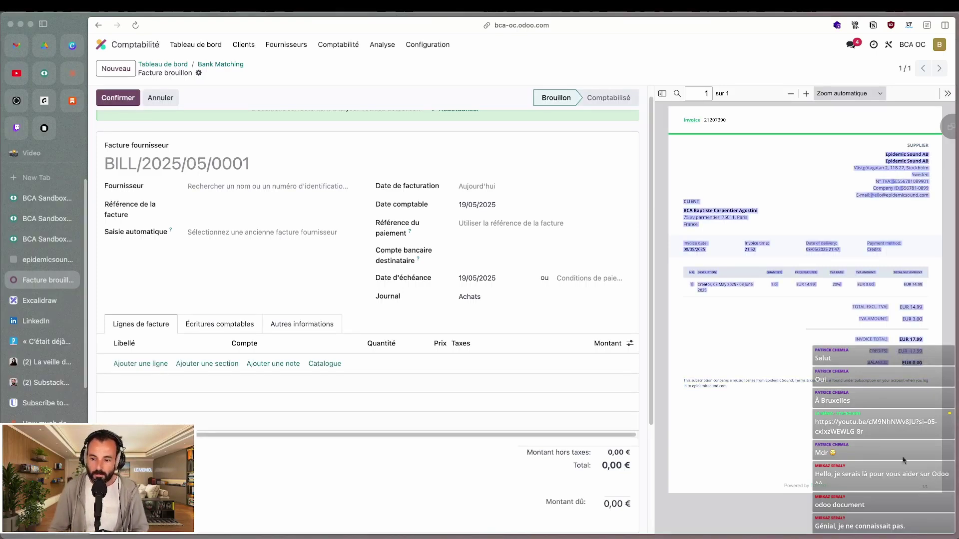
left_click(843, 418)
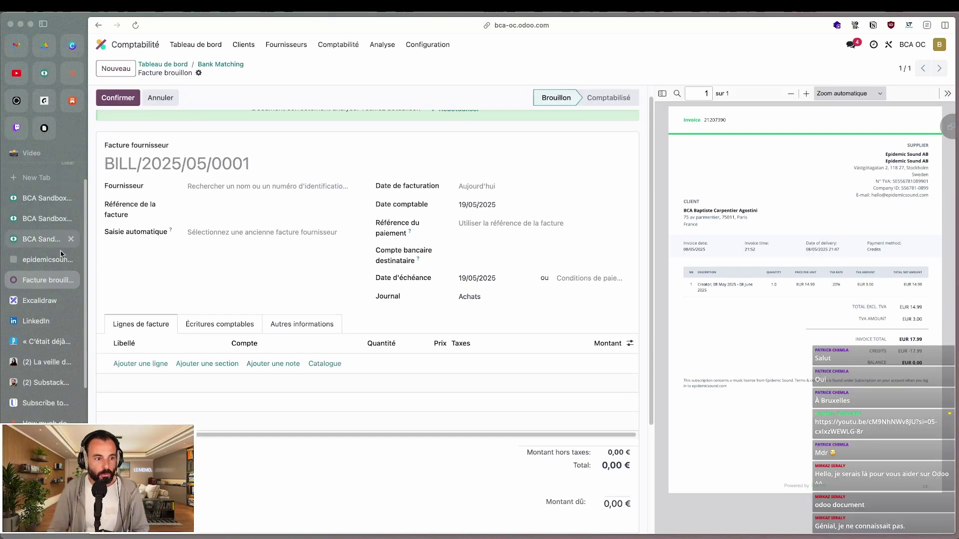
Switch to Epidemic Sound, view the 2025-04-08 charge receipt, and return to the draft bill in Odoo
left_click(44, 101)
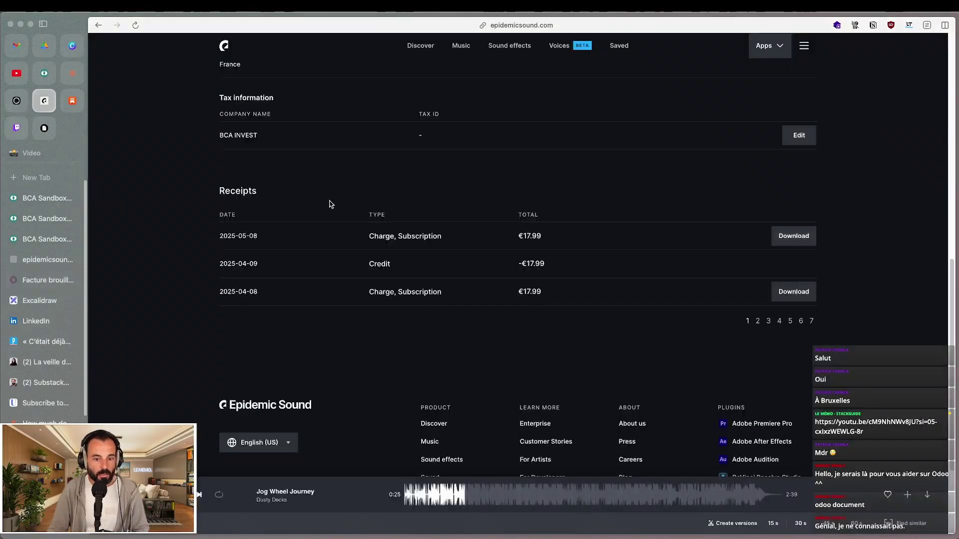
left_click(793, 292)
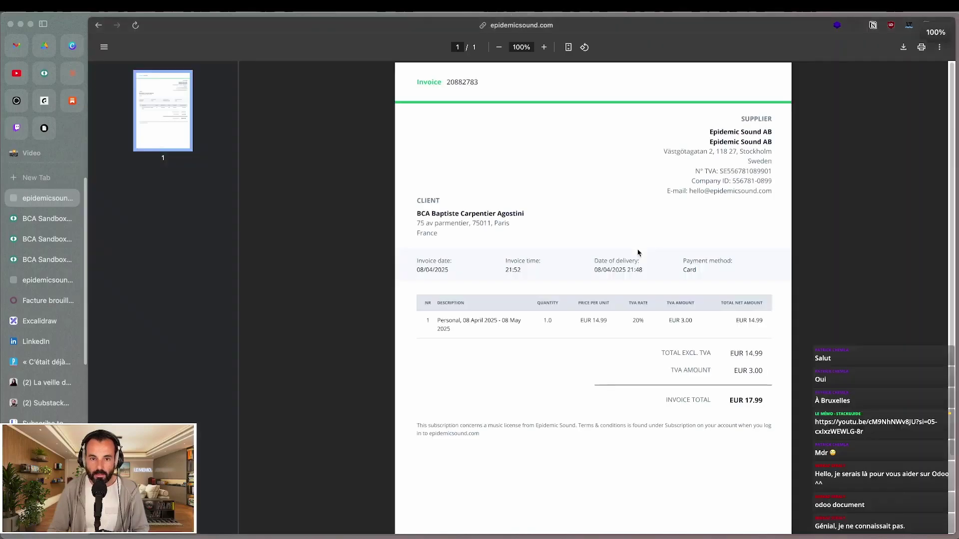
key("ctrl+Tab")
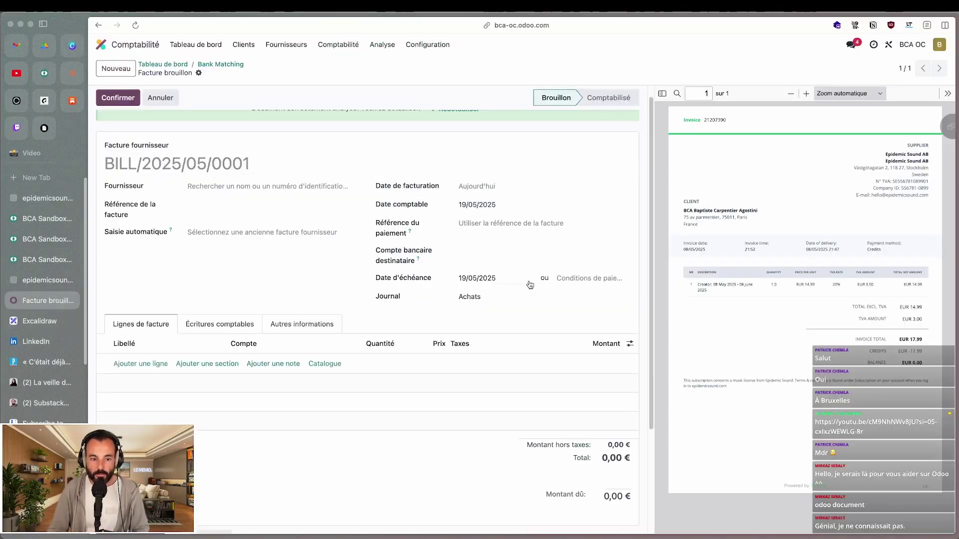
Cancel the draft supplier bill and go back through the dashboard to the Banque journal's bank matching
left_click(242, 326)
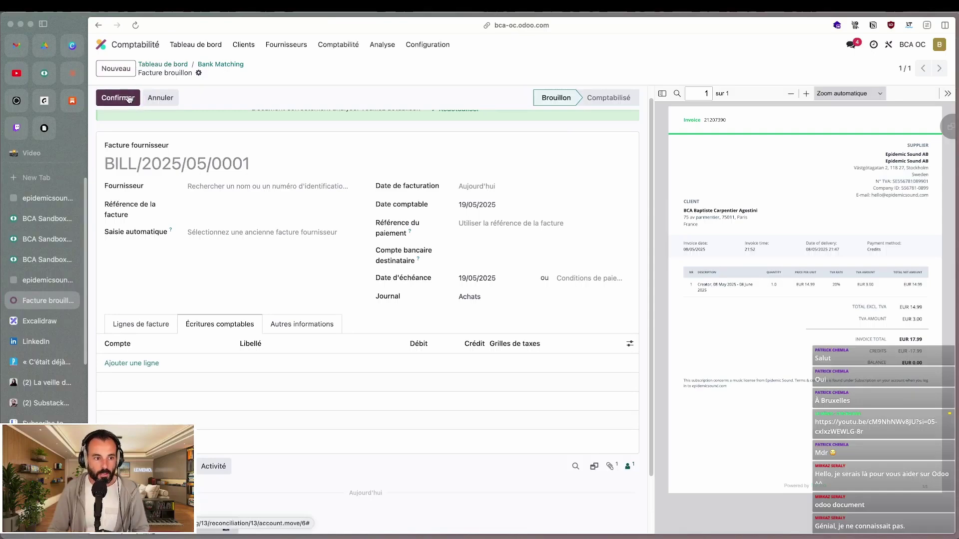
left_click(175, 98)
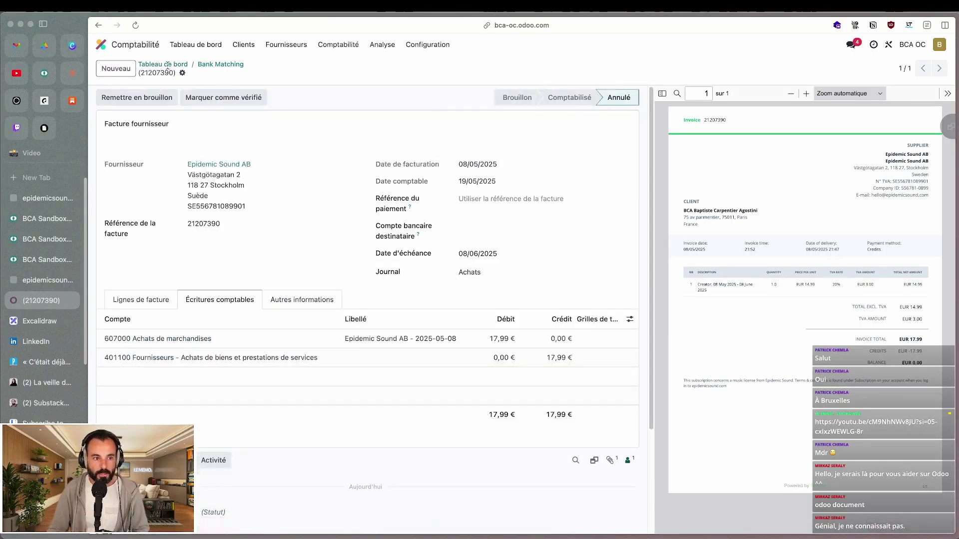
left_click(190, 44)
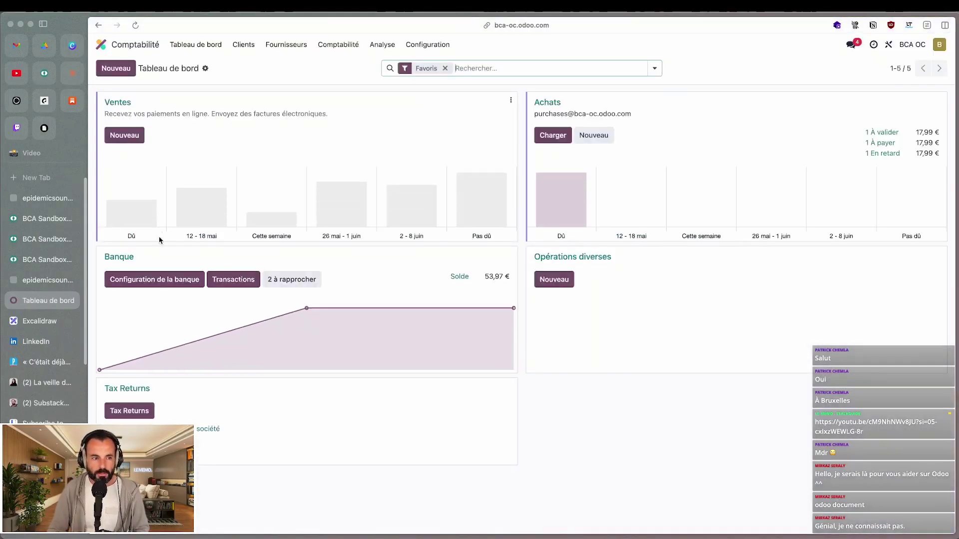
left_click(122, 256)
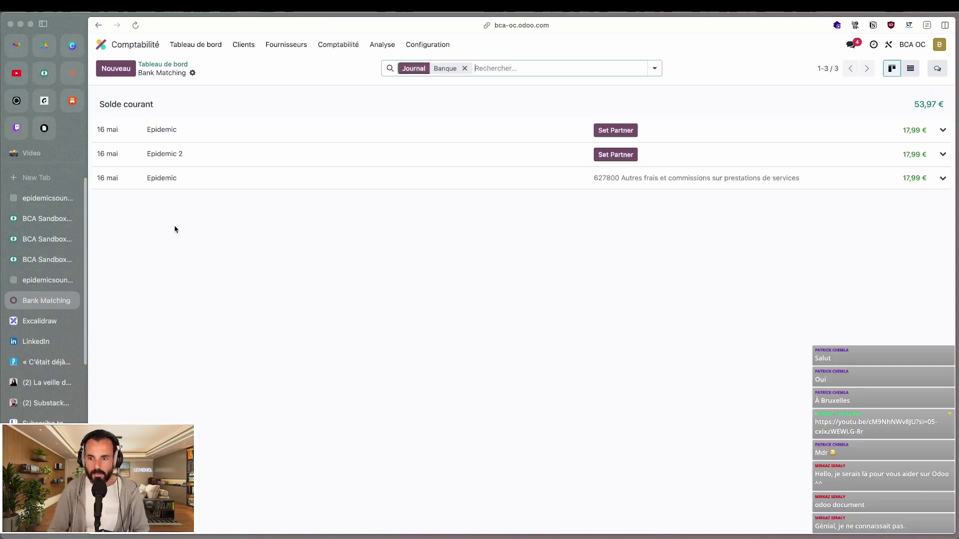
left_click(946, 180)
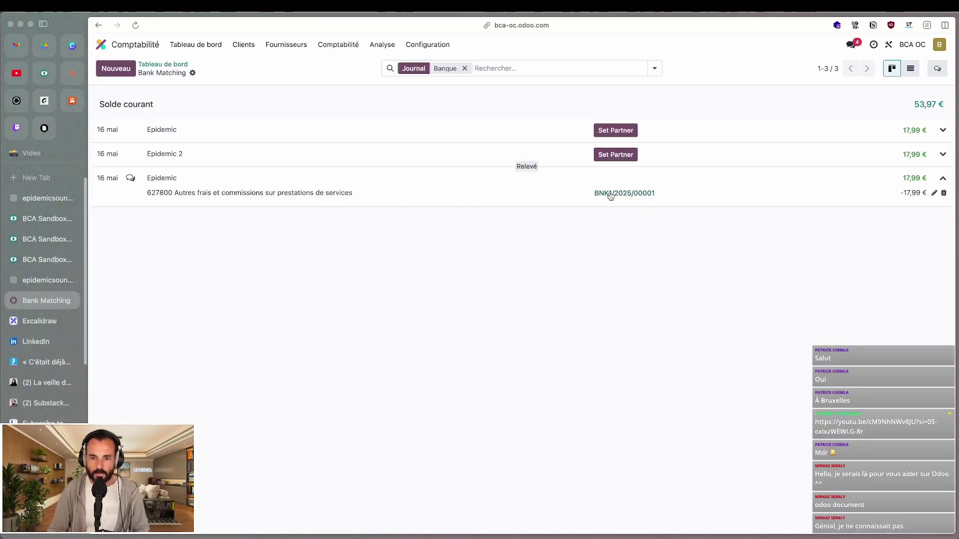
left_click(174, 131)
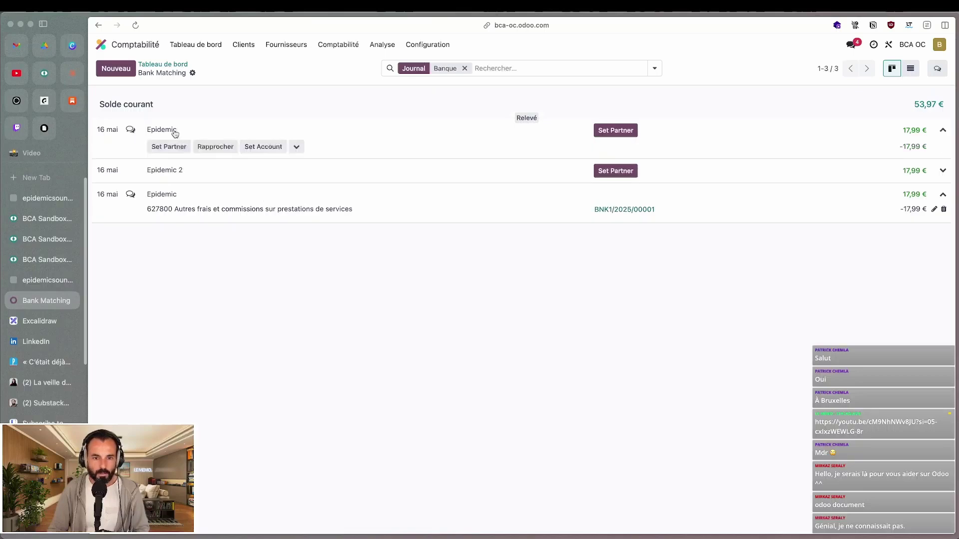
left_click(296, 147)
left_click(317, 172)
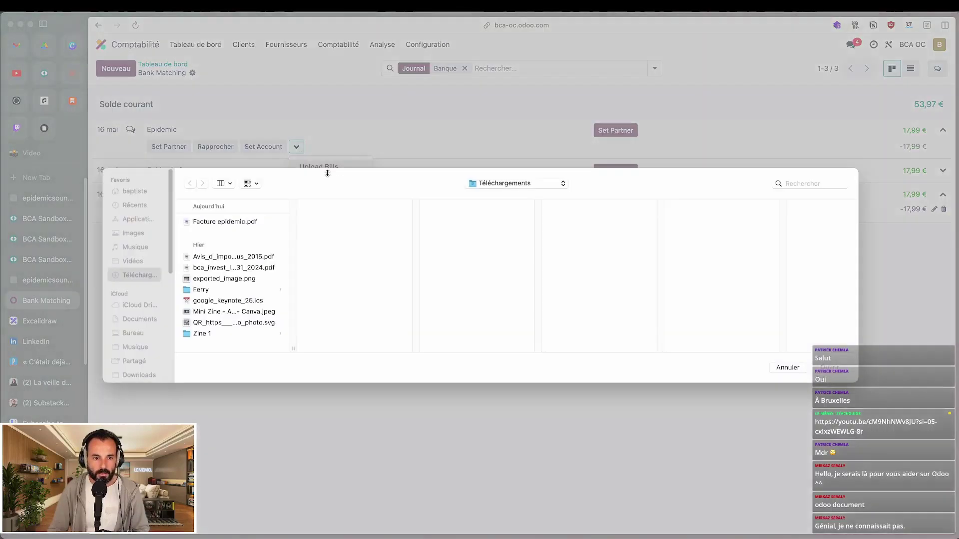
double_click(250, 222)
Switch to Epidemic Sound, open the 2025-04-08 charge receipt, and save it in Téléchargements as EPI.pdf
left_click(44, 101)
left_click(794, 291)
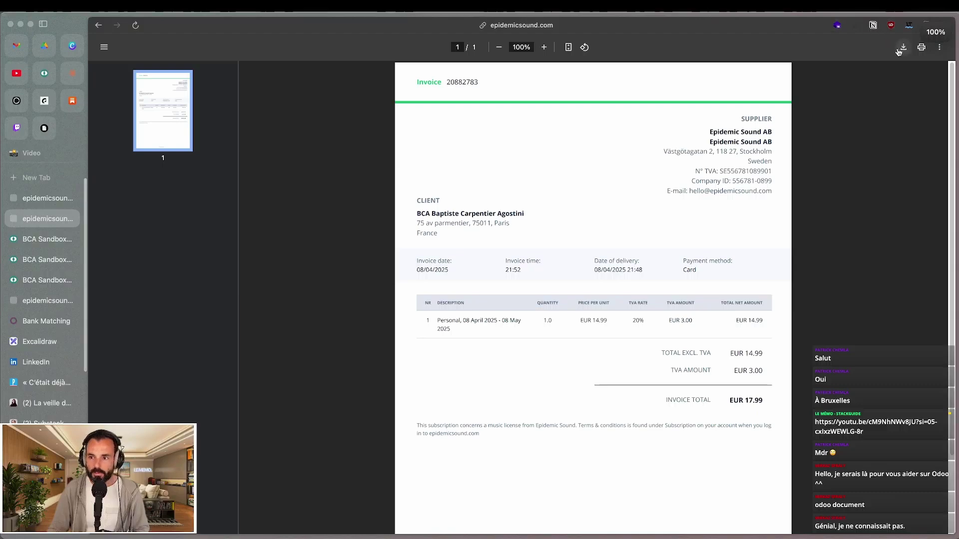
left_click(897, 52)
type("EPI")
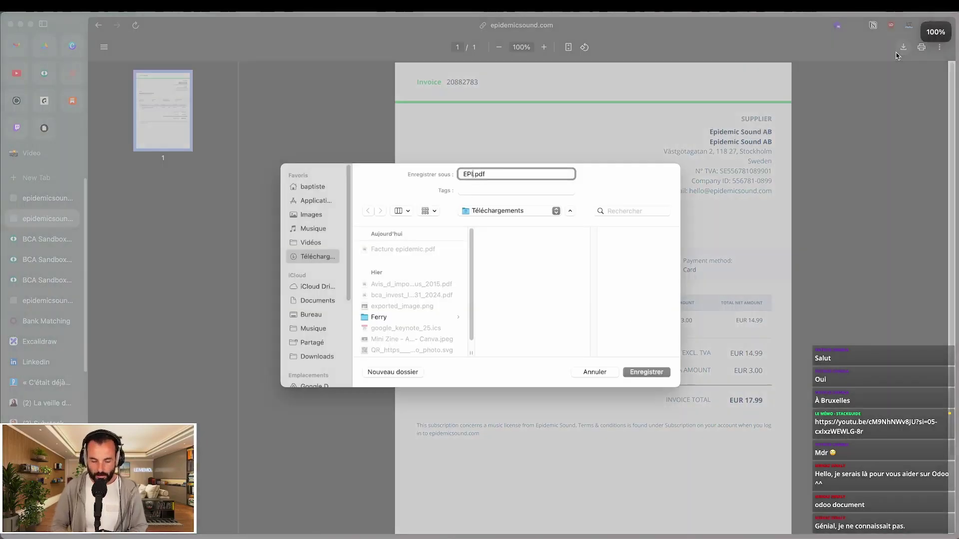
key("Return")
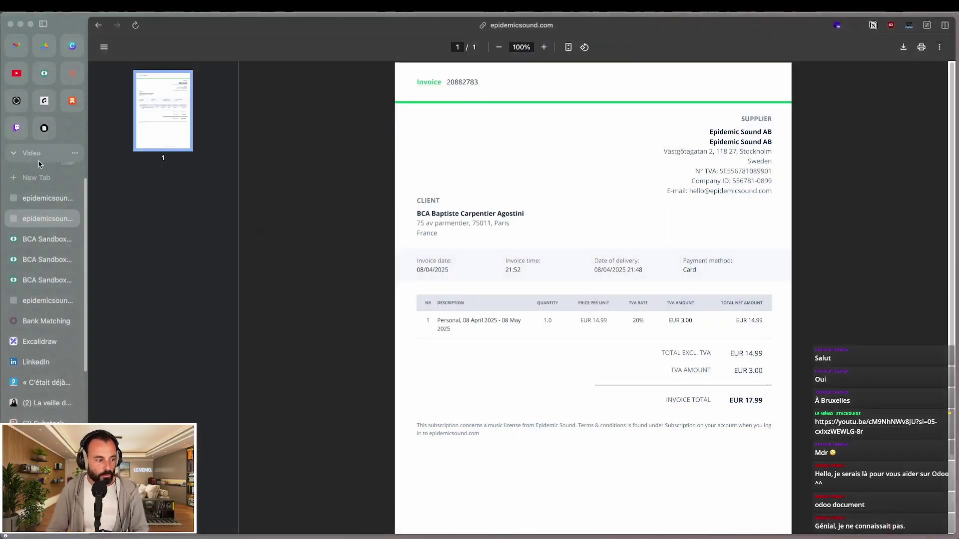
Switch back to Odoo's bank matching and upload EPI.pdf as a bill on the newest Epidemic transaction
left_click(41, 322)
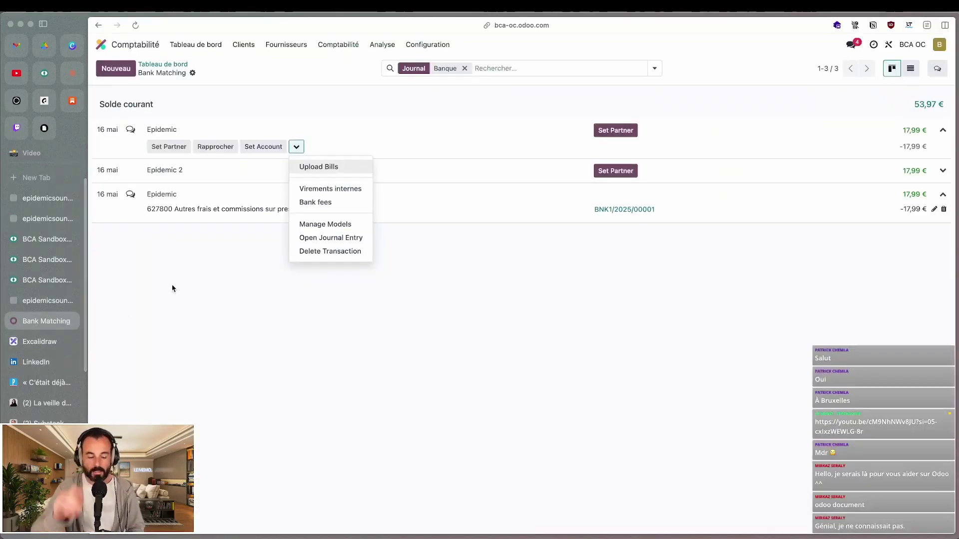
left_click(259, 275)
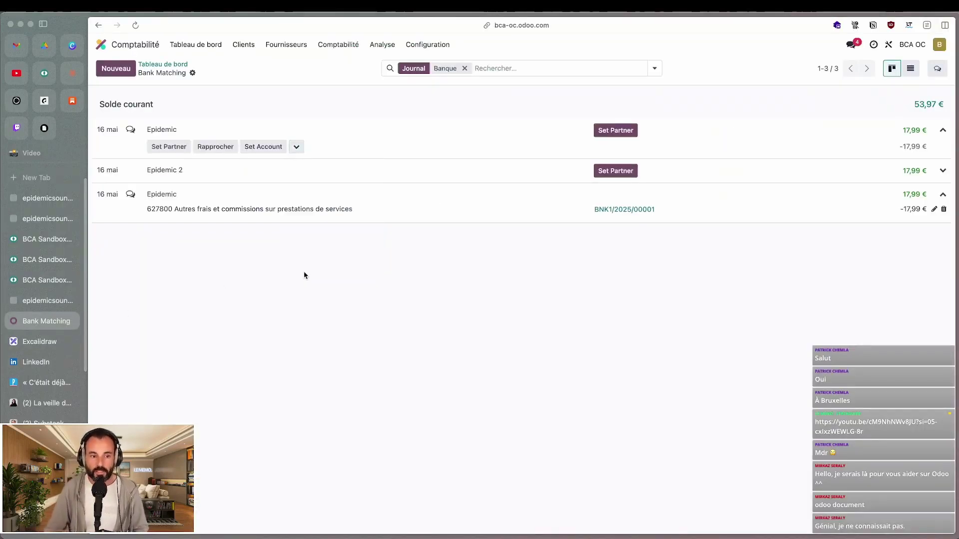
left_click(297, 147)
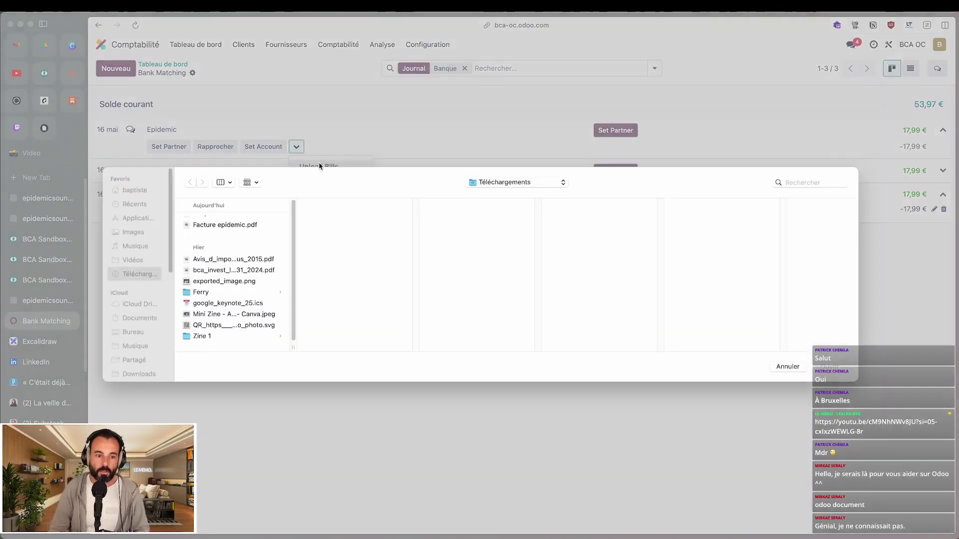
left_click(319, 166)
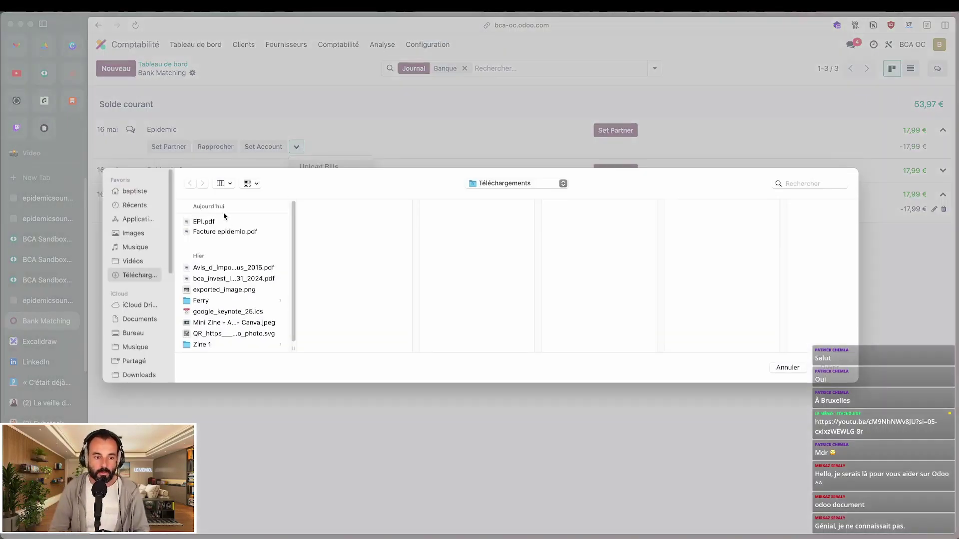
left_click(204, 222)
double_click(204, 223)
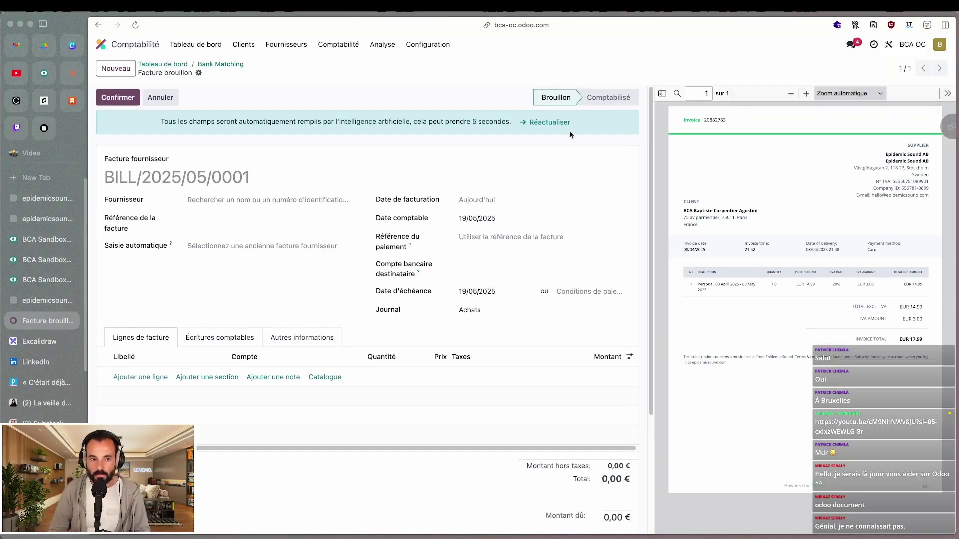
Refresh the draft bill to load the automatically extracted invoice data and display its accounting entries
left_click(549, 124)
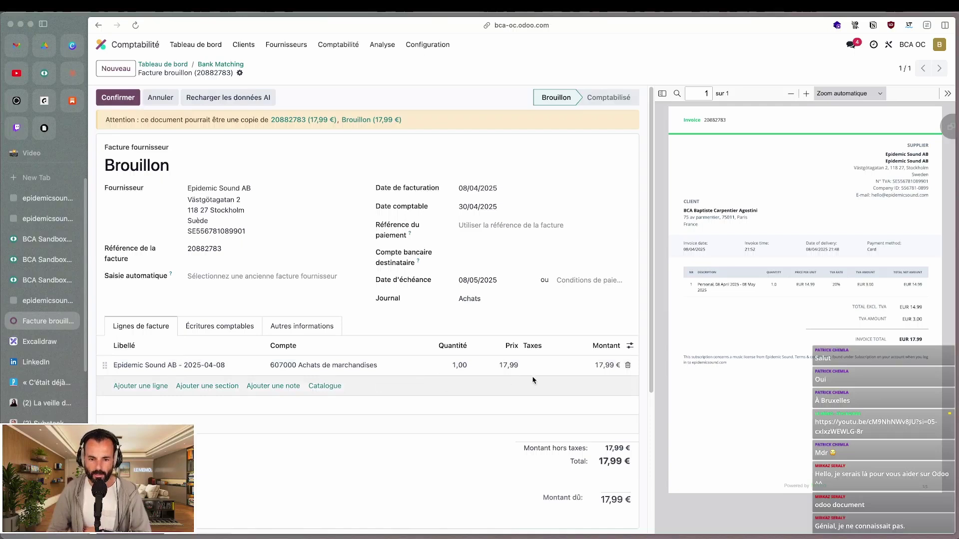
left_click(242, 327)
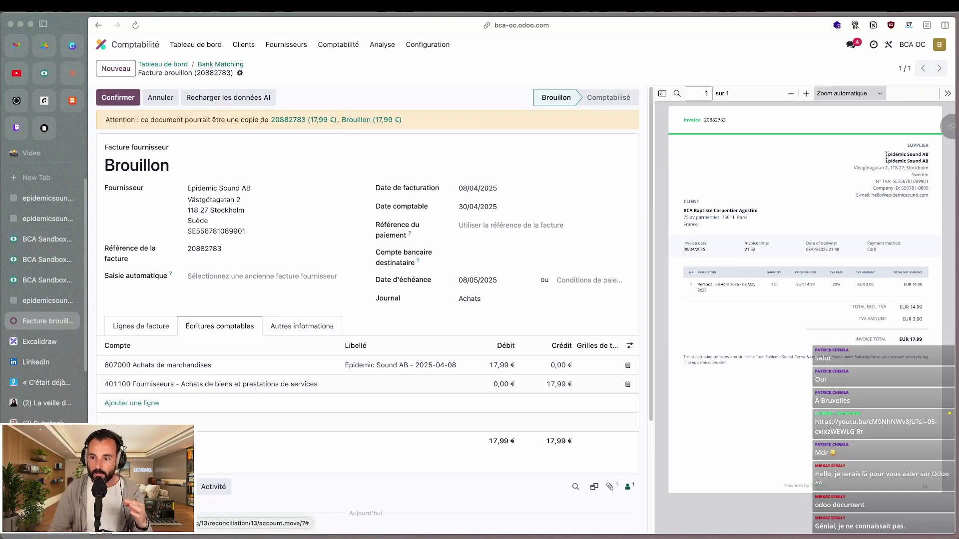
Check the supplier name on the invoice preview and the draft bill's invoice lines, and open the supplier bills list
left_click_drag(885, 154, 921, 155)
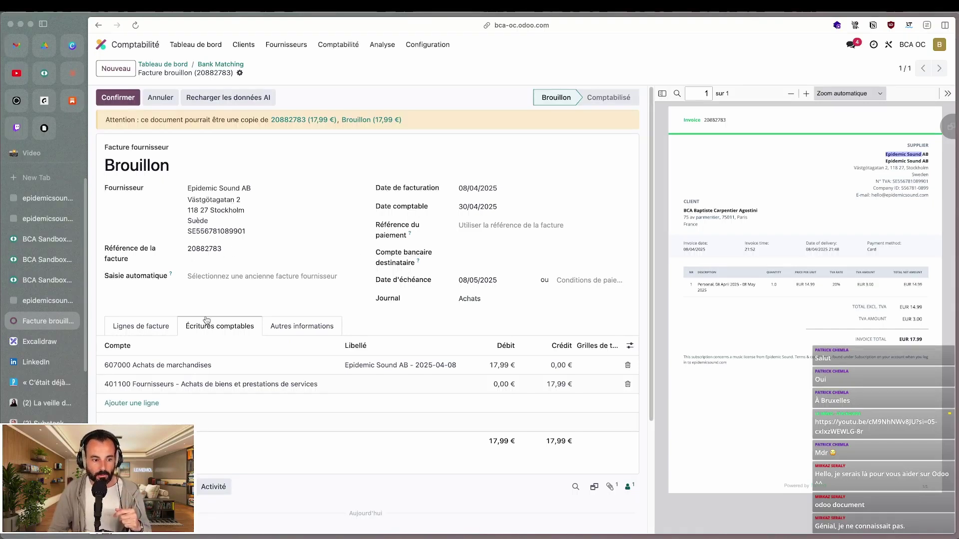
left_click(149, 327)
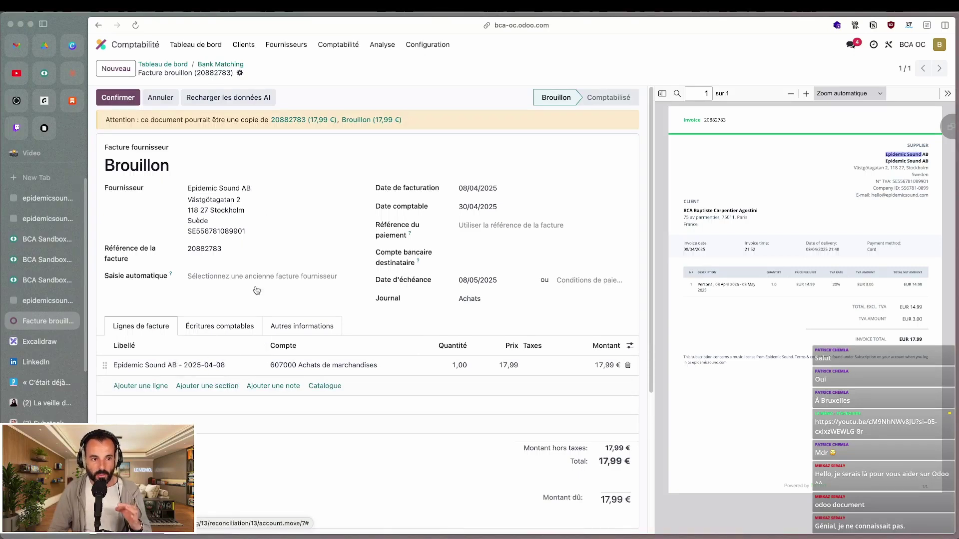
left_click(283, 48)
left_click(286, 65)
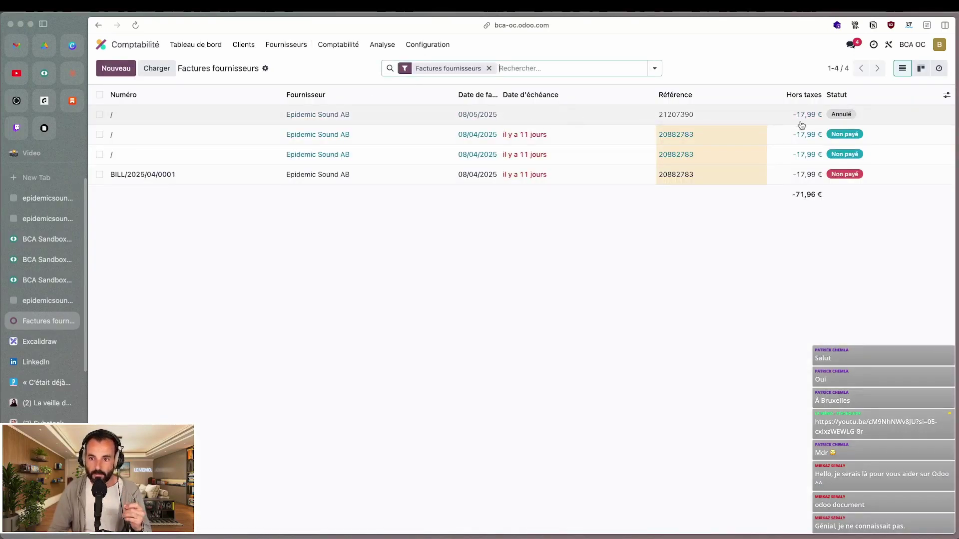
Inspect the cancelled Epidemic Sound bill and the first draft bill with reference 20882783, returning to the supplier bills list
left_click(551, 115)
key("super+bracketleft")
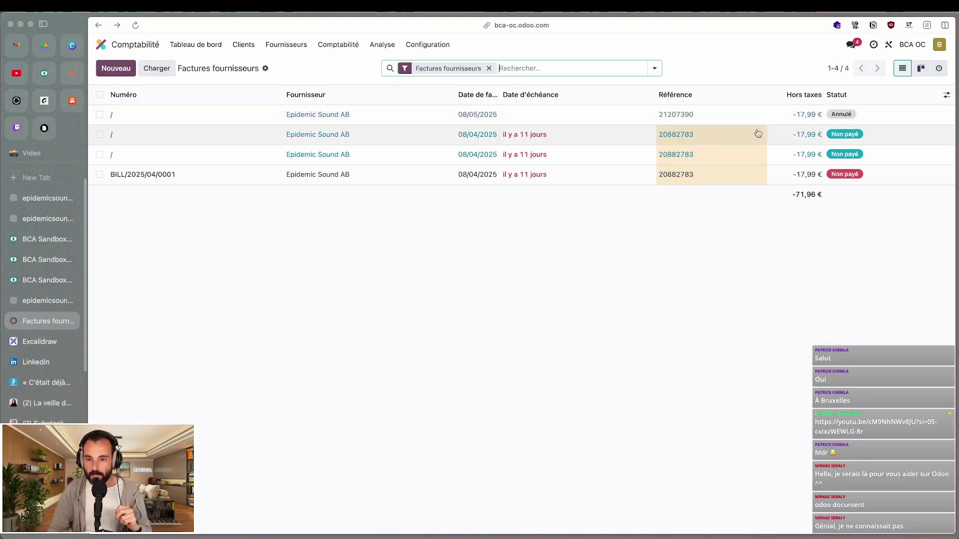
left_click(472, 134)
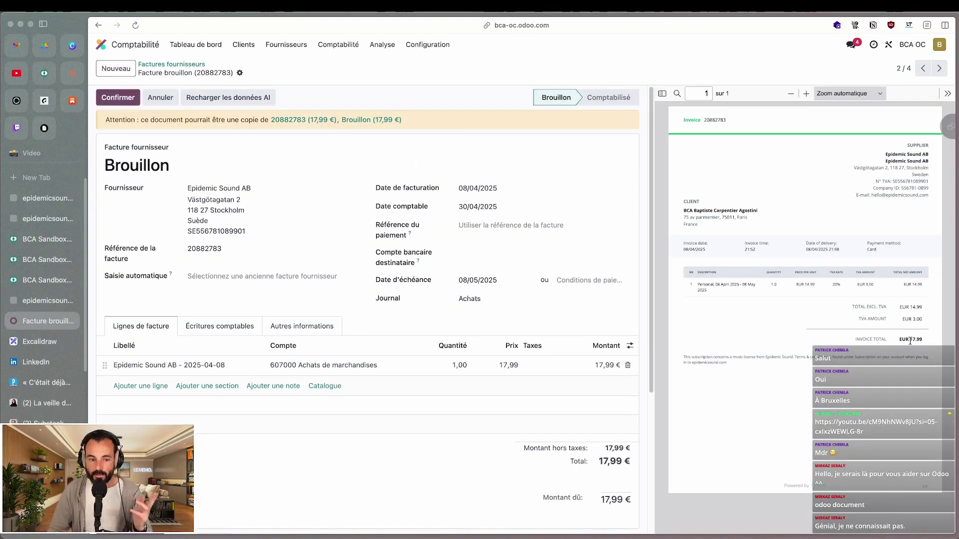
key("super+bracketleft")
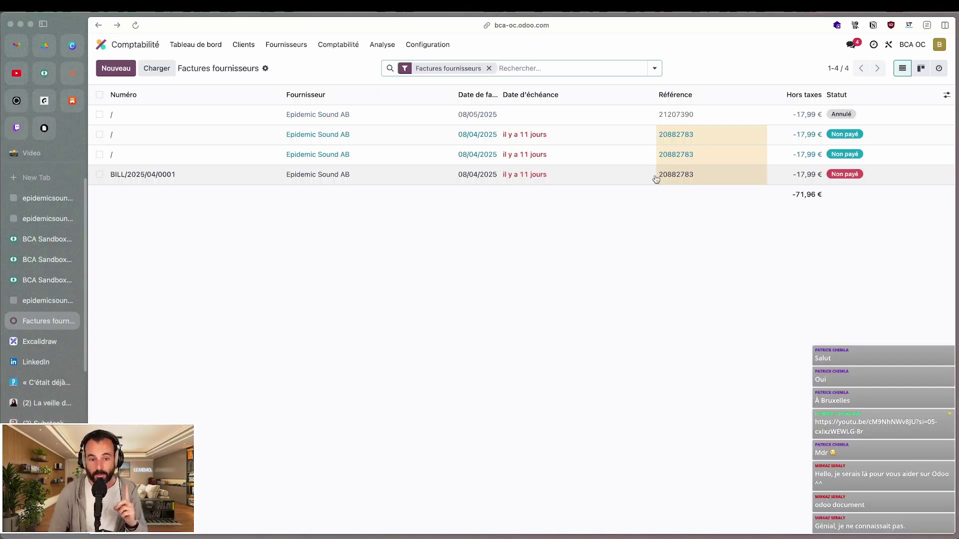
Open the accounting entries (Écritures comptables) and narrow them to account group 60 within class 6
left_click(331, 46)
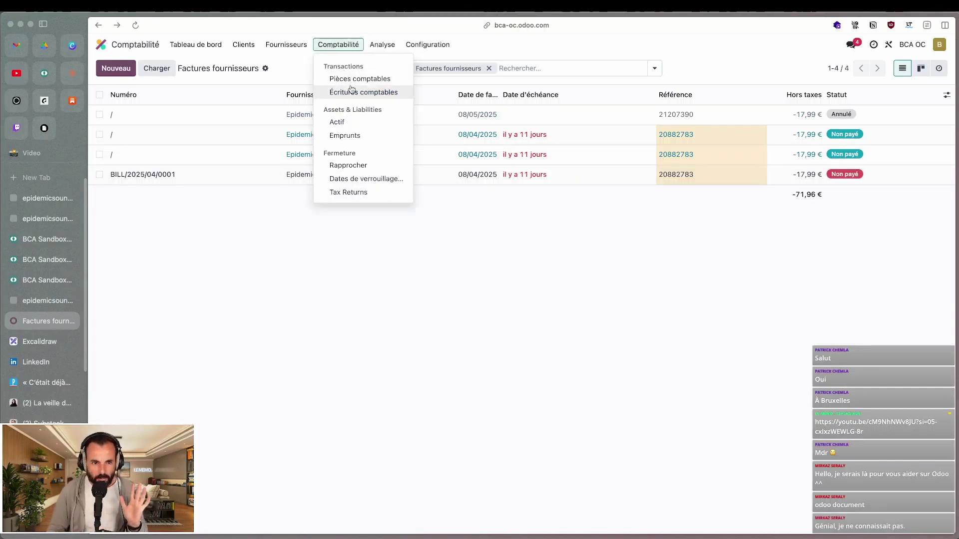
left_click(382, 92)
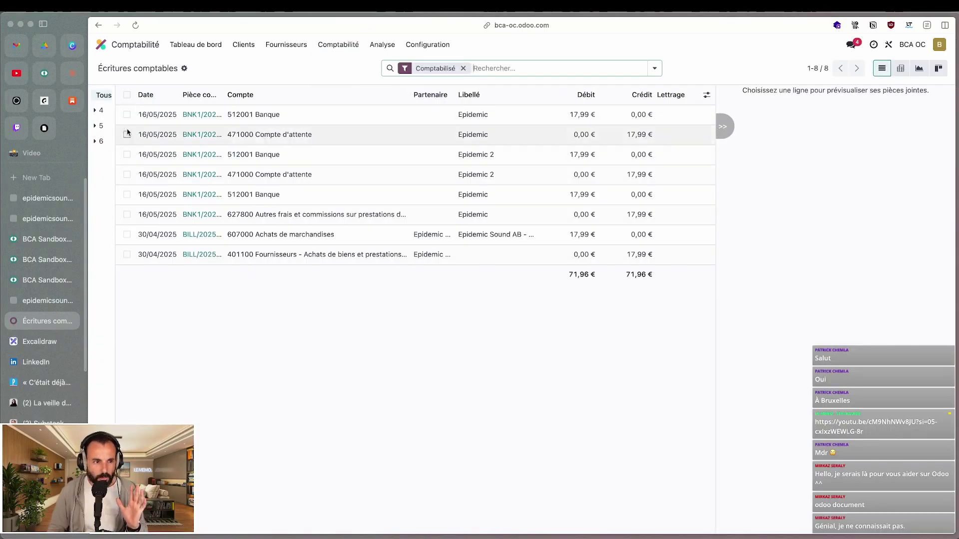
left_click(101, 142)
left_click(108, 154)
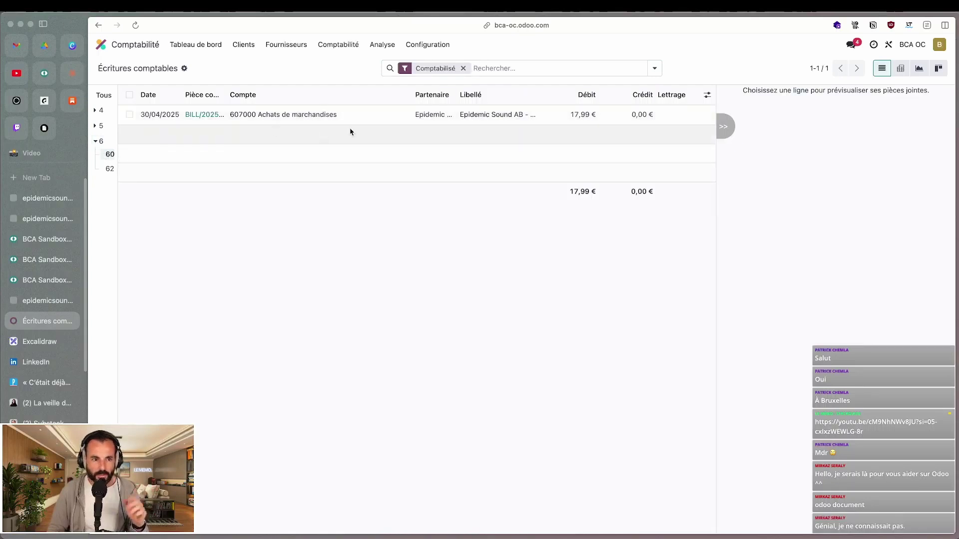
left_click(338, 45)
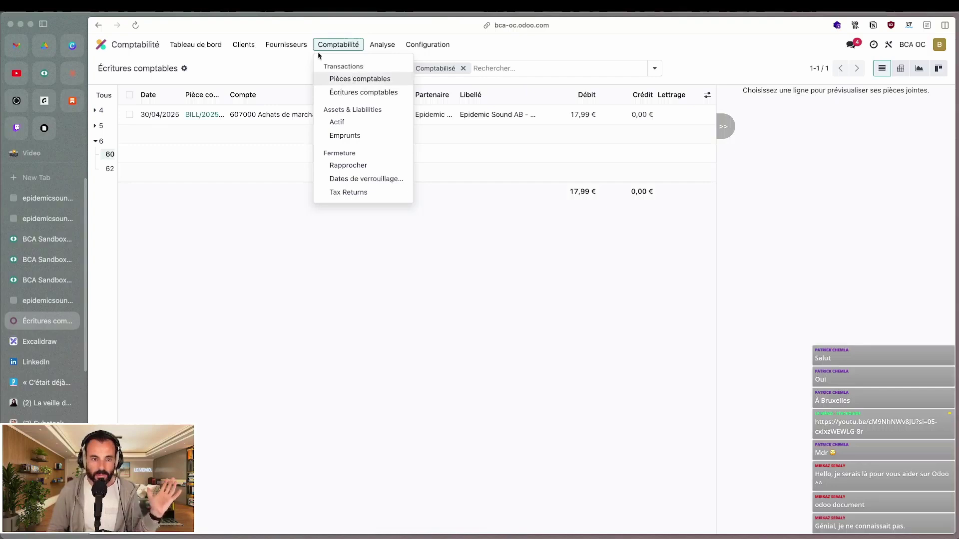
mouse_move(284, 46)
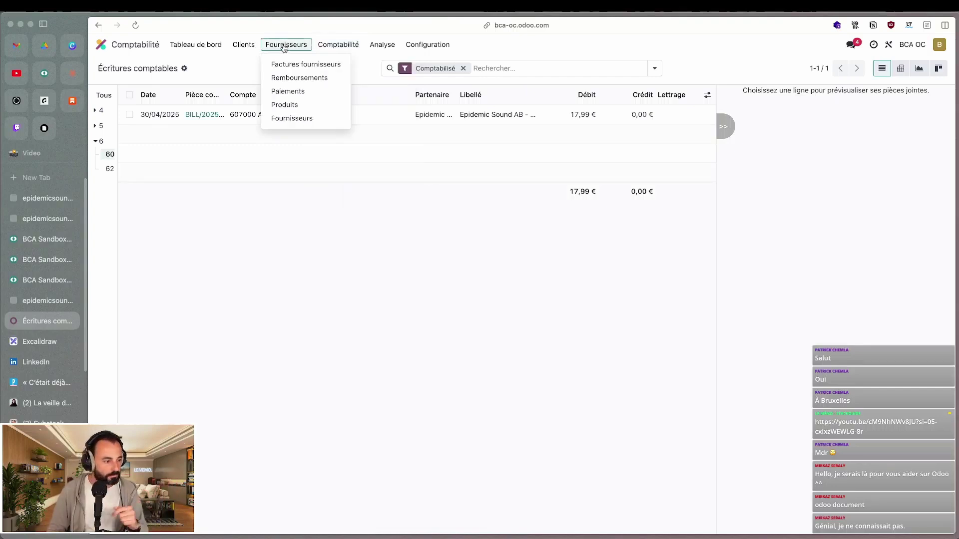
left_click(284, 47)
key("super+t")
type("ti")
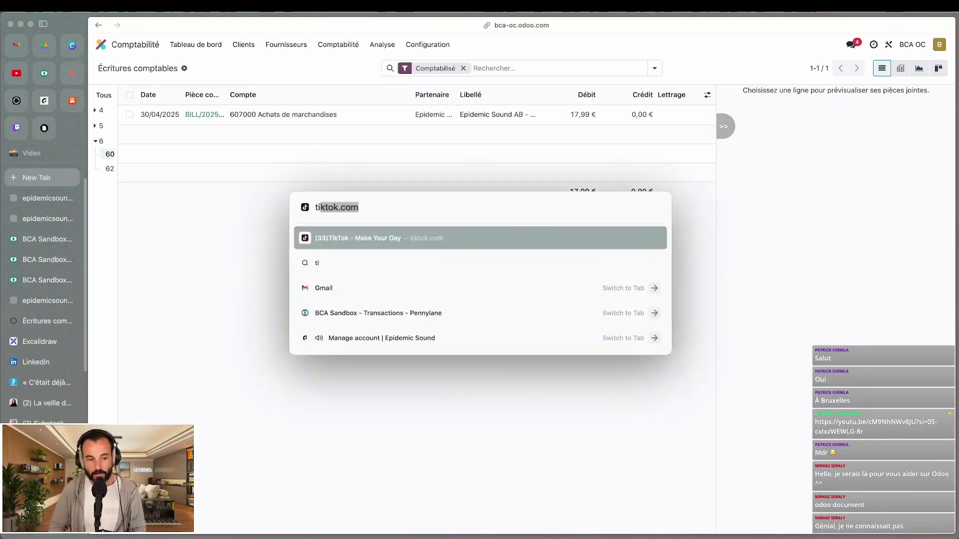
key("BackSpace")
key("BackSpace")
key("BackSpace")
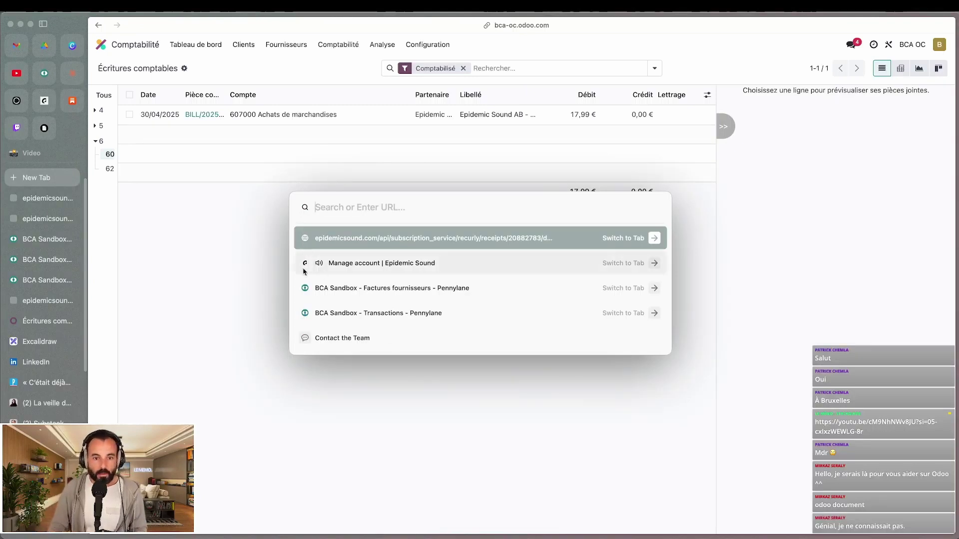
key("Escape")
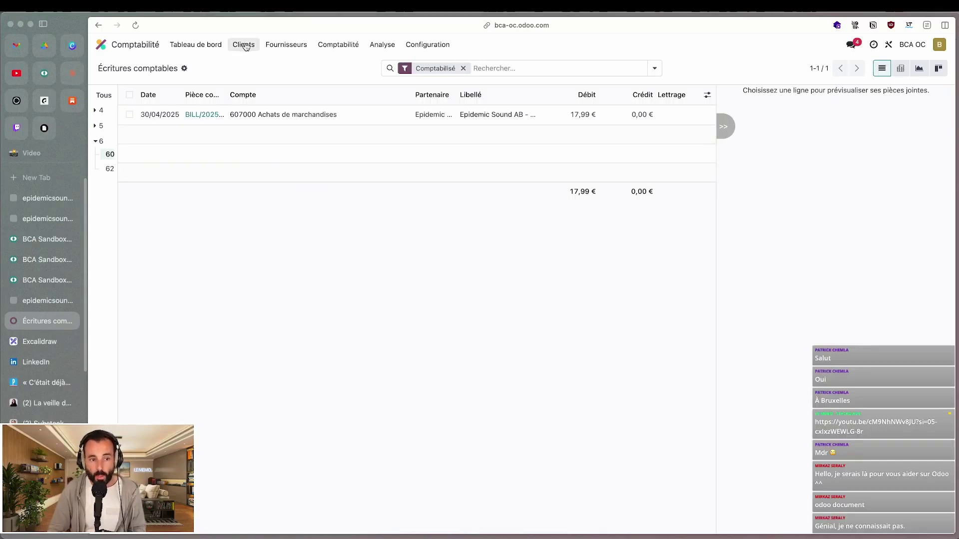
Go back to the Comptabilité dashboard and open the Banque journal's bank matching
left_click(128, 46)
left_click(513, 106)
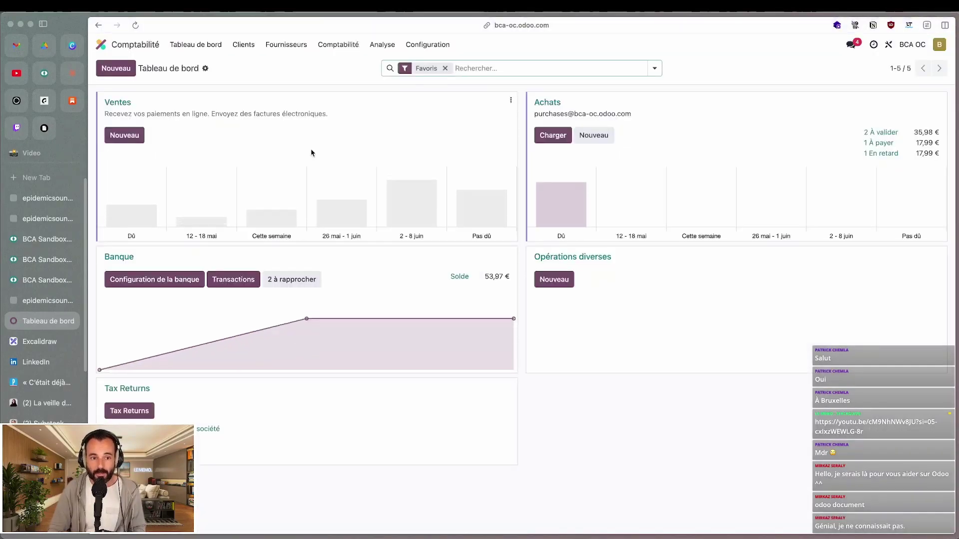
left_click(122, 257)
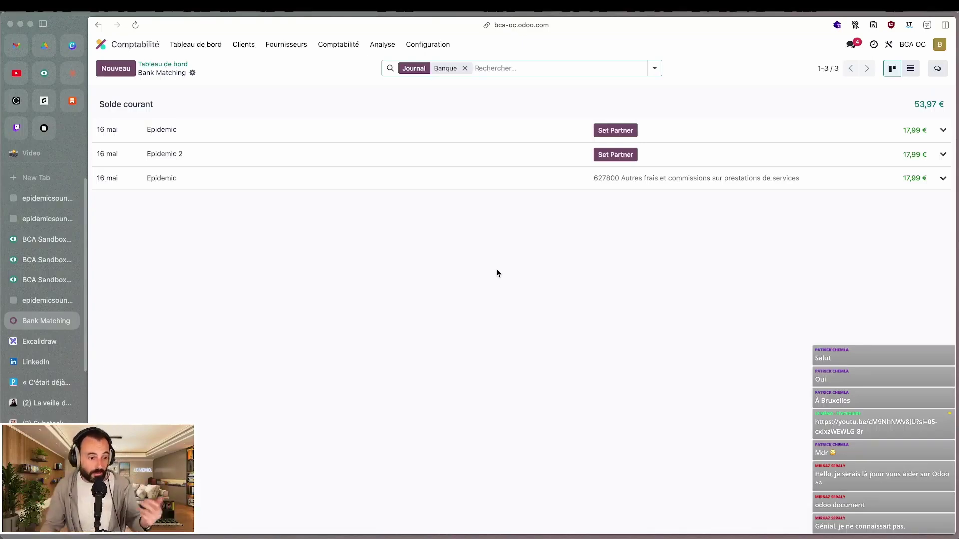
Switch to Pennylane and look through the BCA Sandbox transactions below the 9 mars 2025 Epidemic Sound payment
left_click(44, 73)
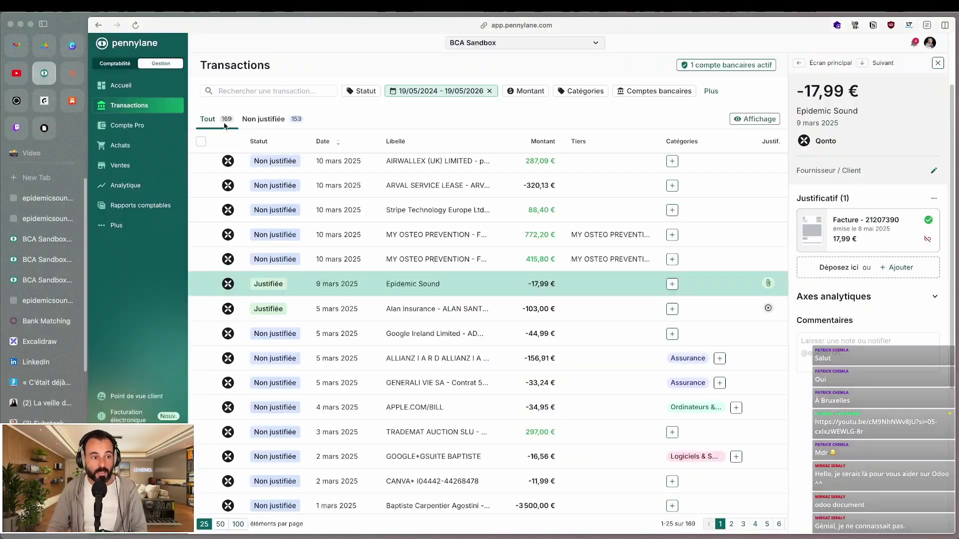
scroll(765, 379, "down", 3)
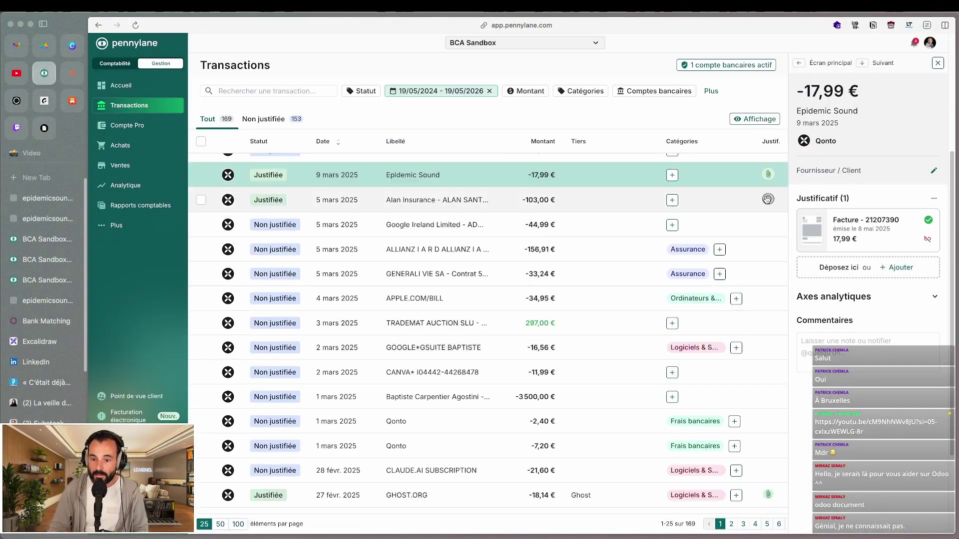
scroll(752, 464, "down", 3)
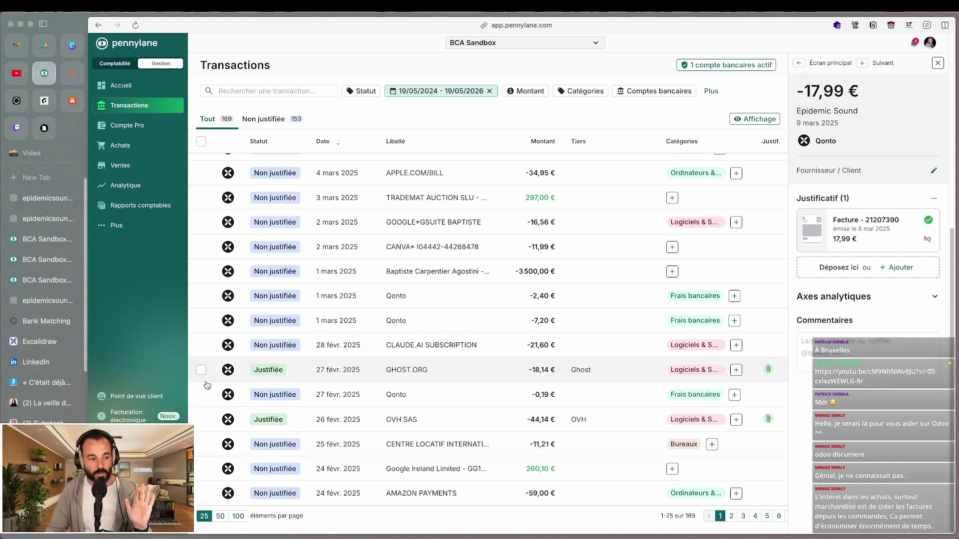
Switch back to Odoo and reopen the Comptabilité app's dashboard
left_click(38, 320)
left_click(123, 46)
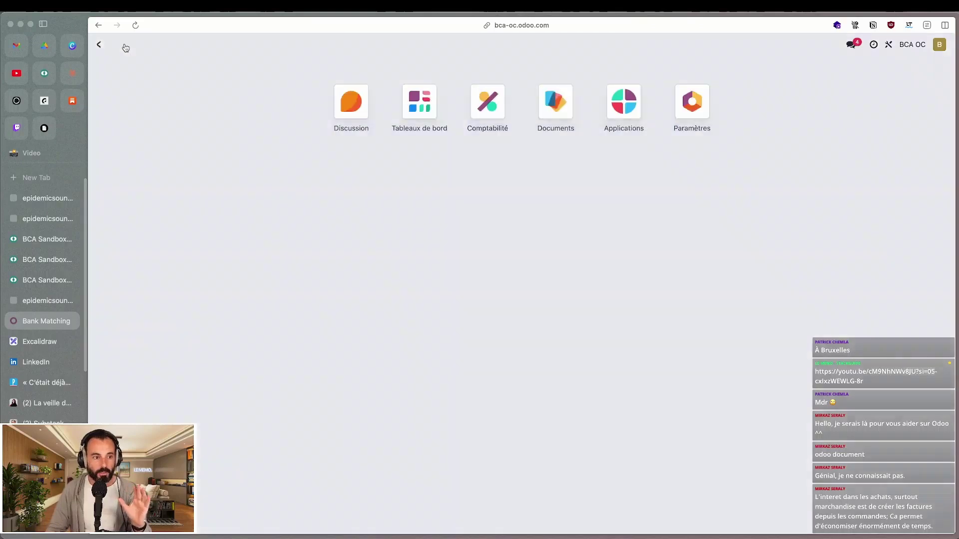
left_click(510, 116)
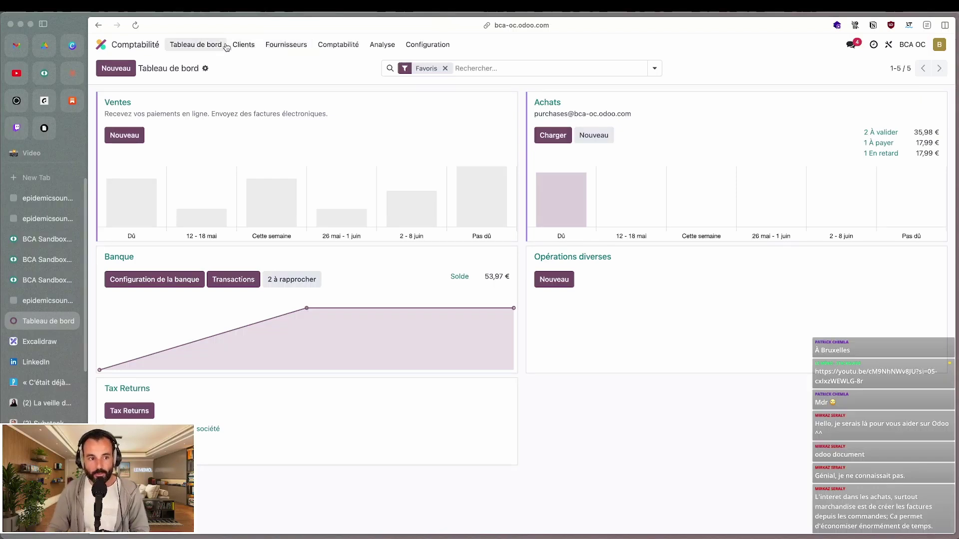
Look at the supplier options in Odoo and switch to the StackGuide planning page in Notion
left_click(280, 46)
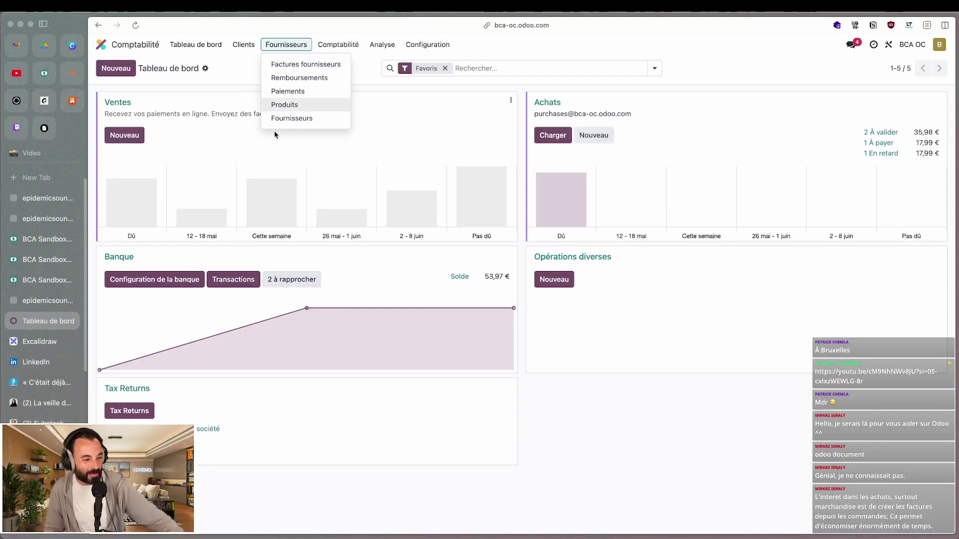
left_click(506, 372)
key("super+Tab")
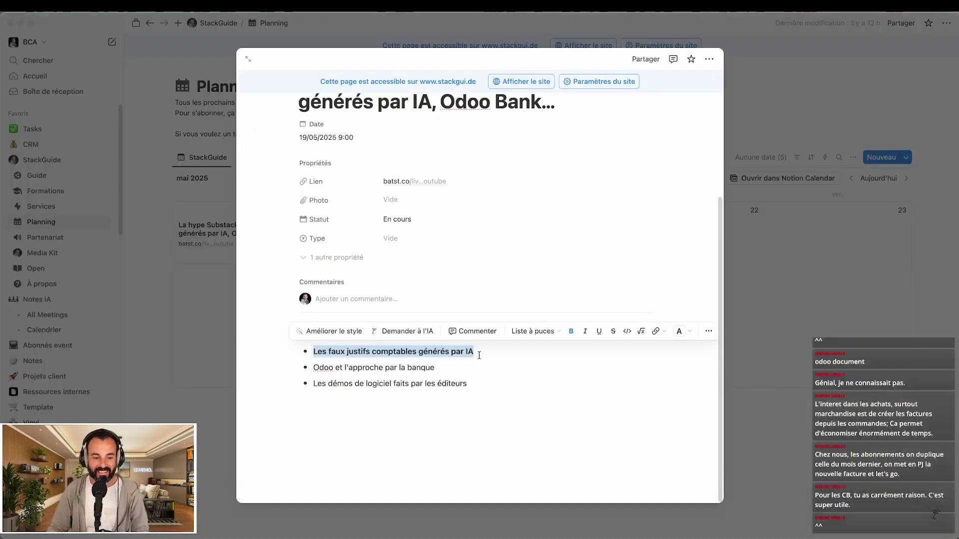